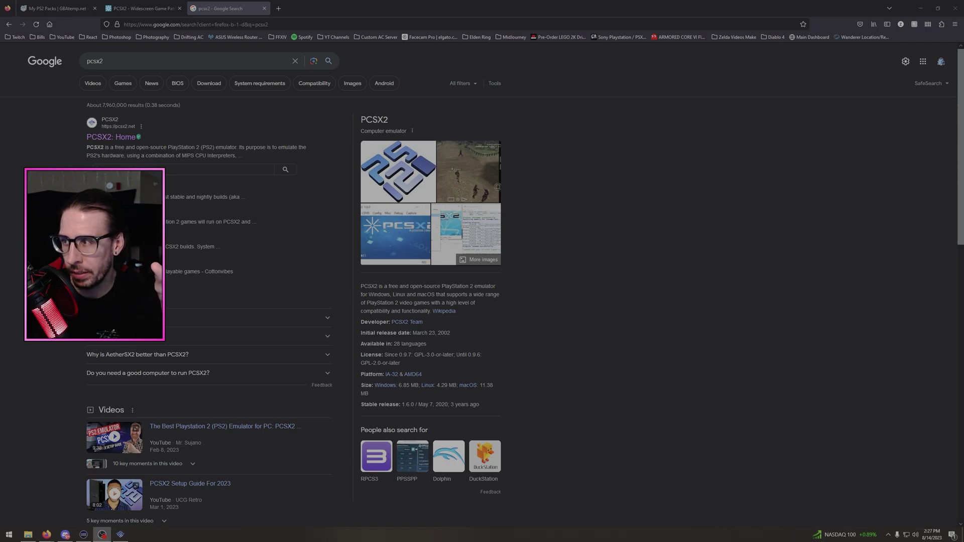
Open the official PCSX2 Downloads page from the PCSX2: Home search result
{"action": "scroll", "coordinate": [118, 201], "scroll_direction": "down", "scroll_amount": 1}
{"action": "left_click", "coordinate": [120, 152]}
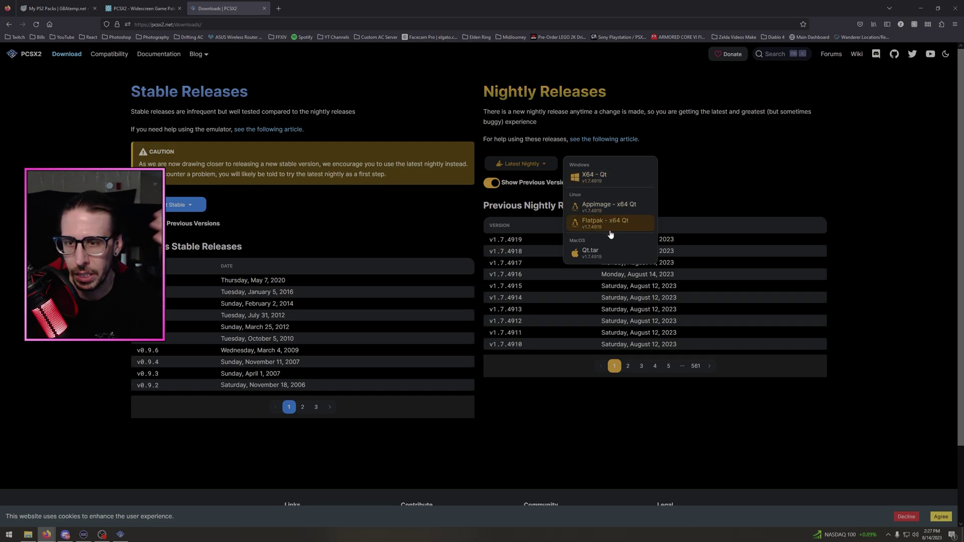
Download the latest v1.7.4919 nightly build for Windows x64 (Qt)
{"action": "left_click", "coordinate": [593, 180]}
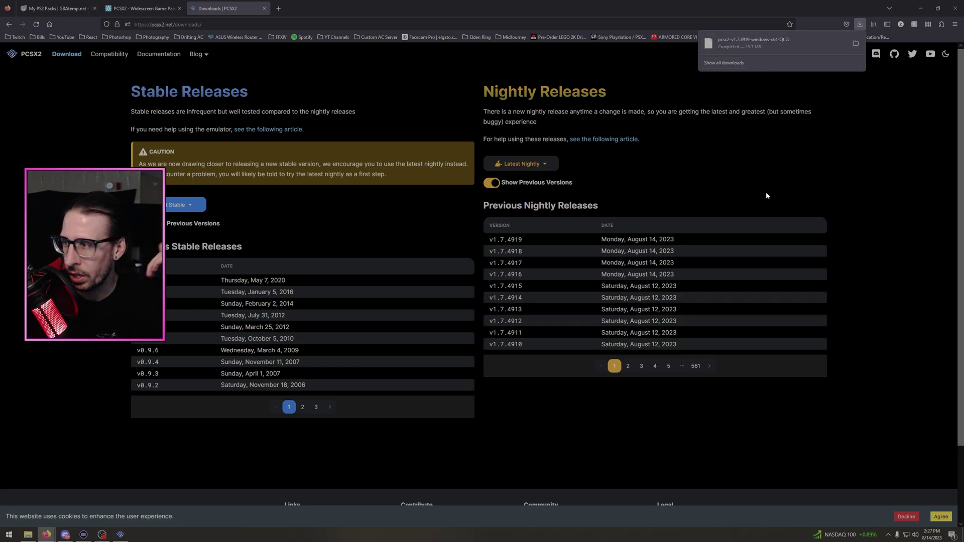
{"action": "left_click", "coordinate": [842, 192]}
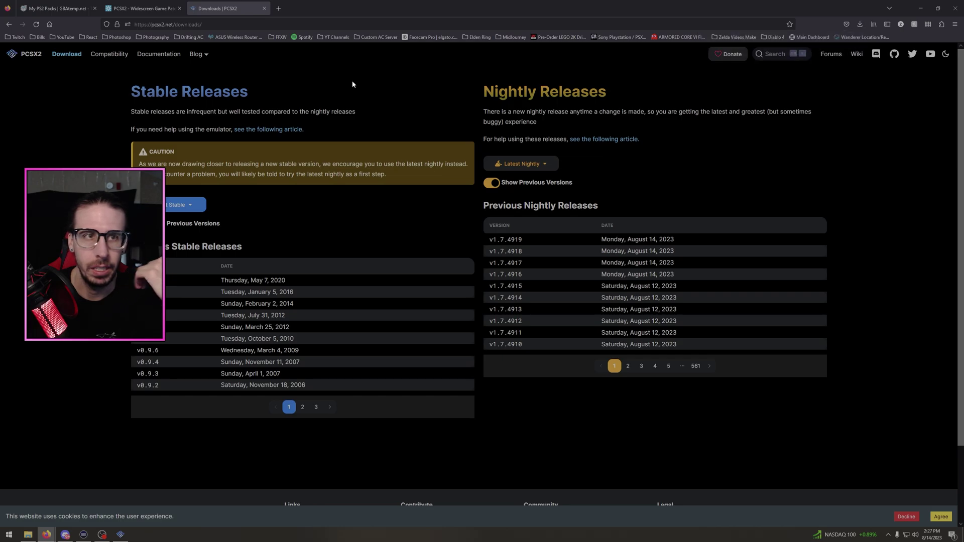
Close the PCSX2 downloads tab and read through the My PS2 Packs supported-games list
{"action": "left_click", "coordinate": [264, 9]}
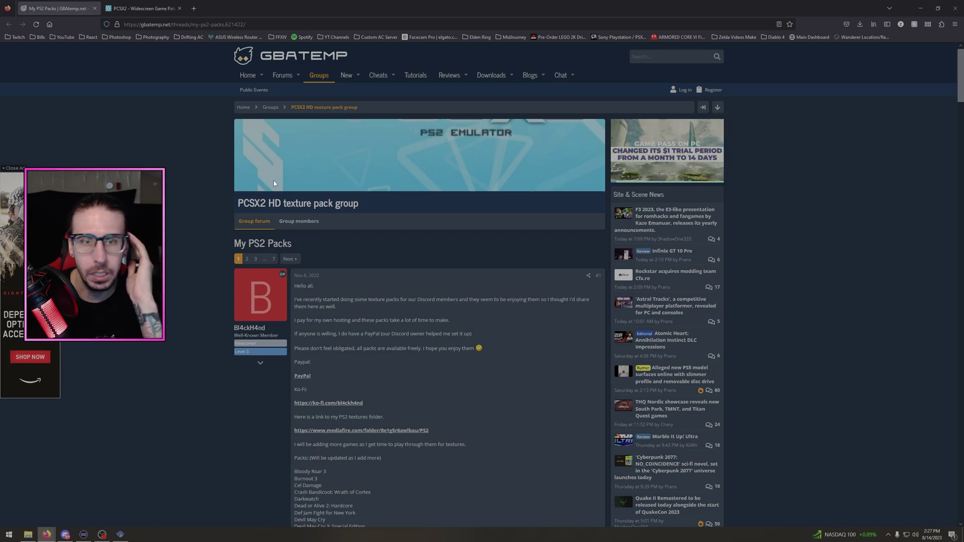
{"action": "scroll", "coordinate": [413, 285], "scroll_direction": "down", "scroll_amount": 2}
{"action": "scroll", "coordinate": [374, 256], "scroll_direction": "down", "scroll_amount": 1}
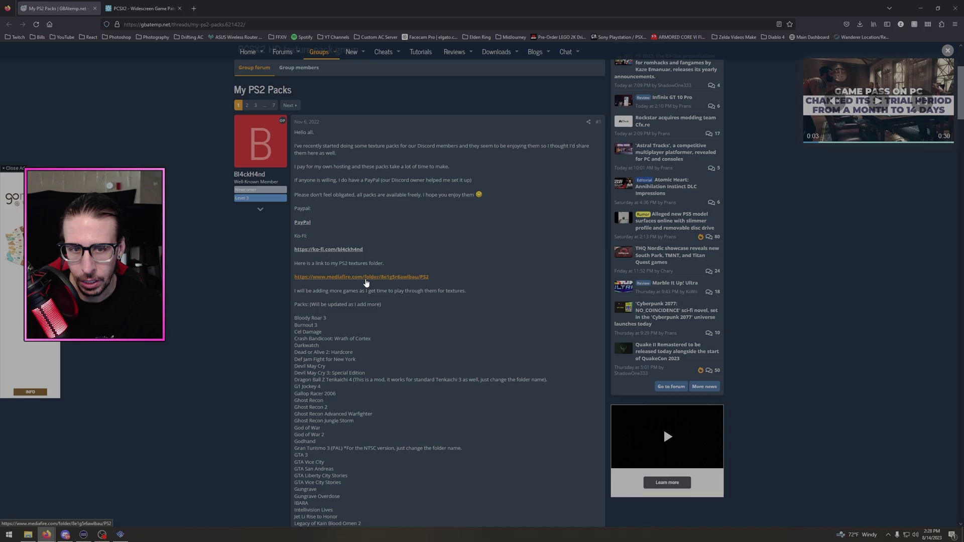
{"action": "left_click_drag", "start_coordinate": [331, 263], "coordinate": [375, 263]}
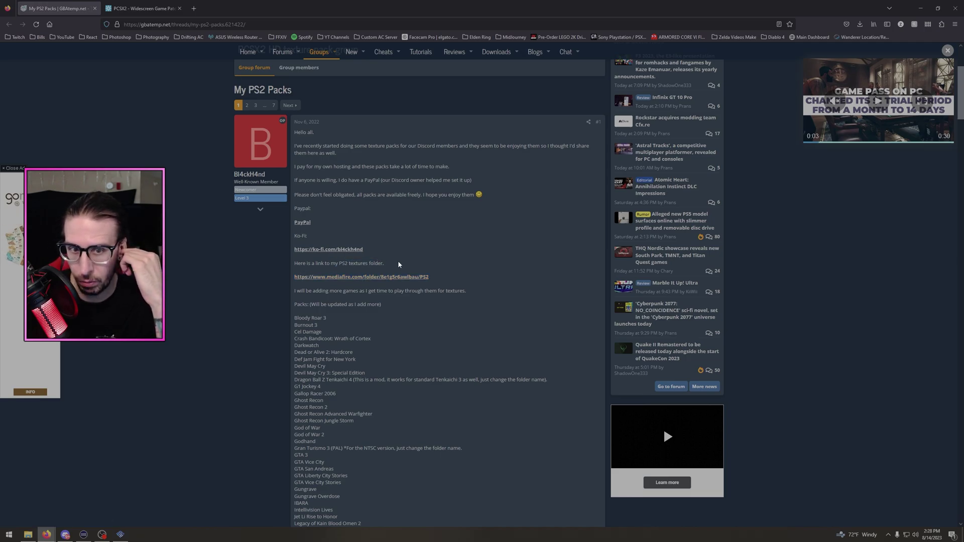
{"action": "scroll", "coordinate": [320, 327], "scroll_direction": "down", "scroll_amount": 5}
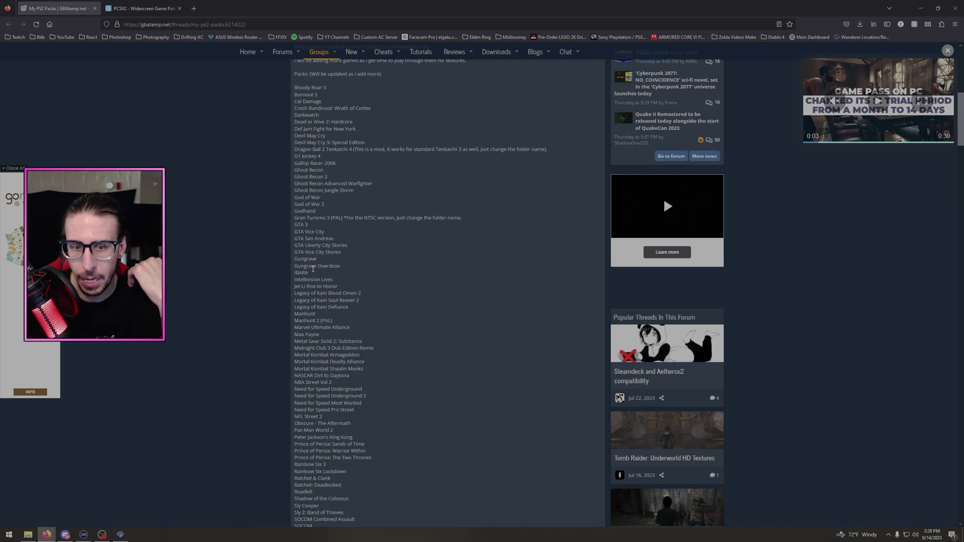
{"action": "scroll", "coordinate": [313, 268], "scroll_direction": "down", "scroll_amount": 2}
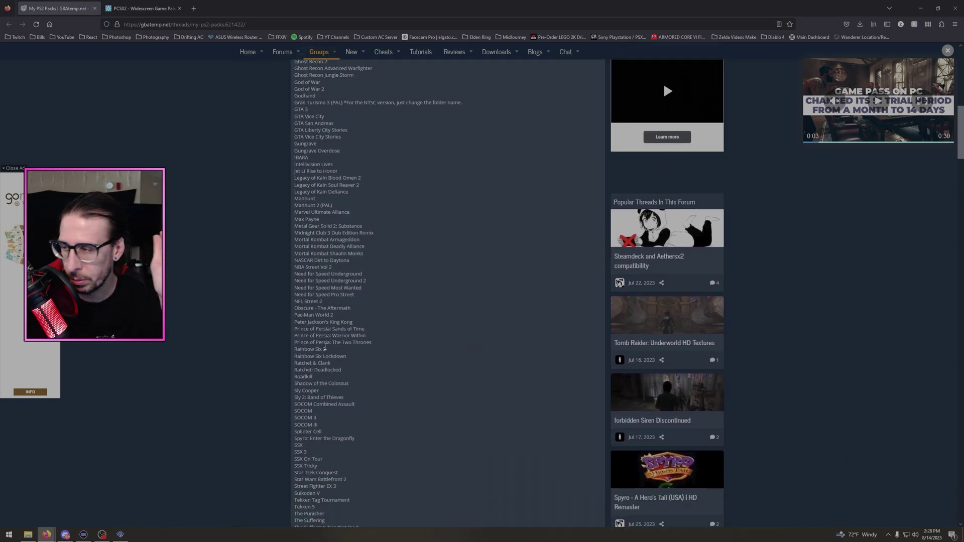
{"action": "scroll", "coordinate": [325, 347], "scroll_direction": "down", "scroll_amount": 1}
{"action": "scroll", "coordinate": [326, 402], "scroll_direction": "down", "scroll_amount": 3}
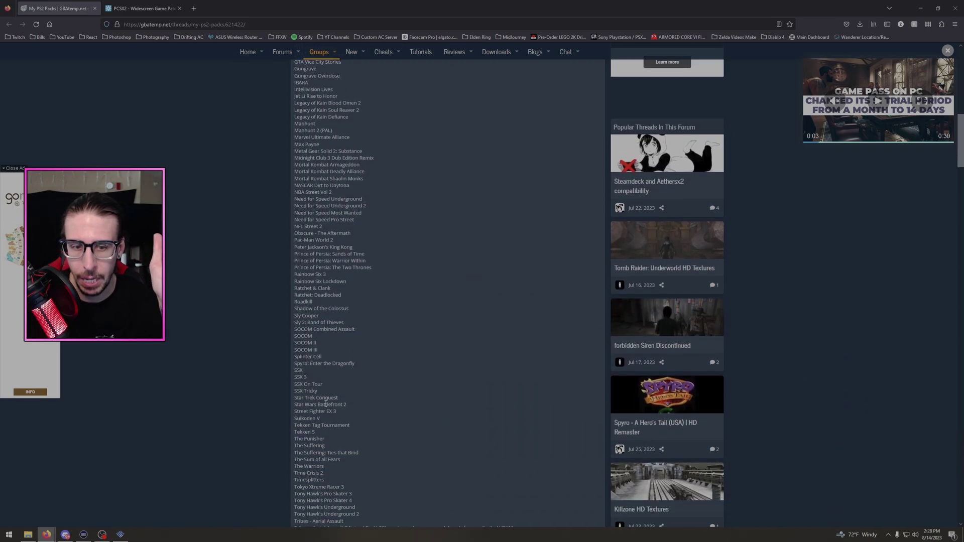
{"action": "scroll", "coordinate": [327, 357], "scroll_direction": "up", "scroll_amount": 7}
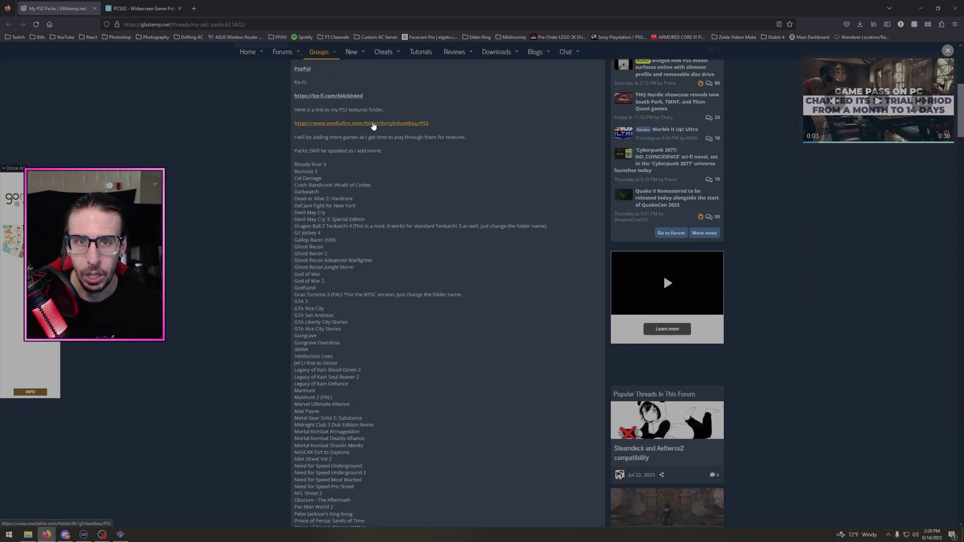
Open the shared PS2 textures folder on MediaFire and scroll to the Tokyo Xtreme Racer 3 pack
{"action": "left_click", "coordinate": [371, 125]}
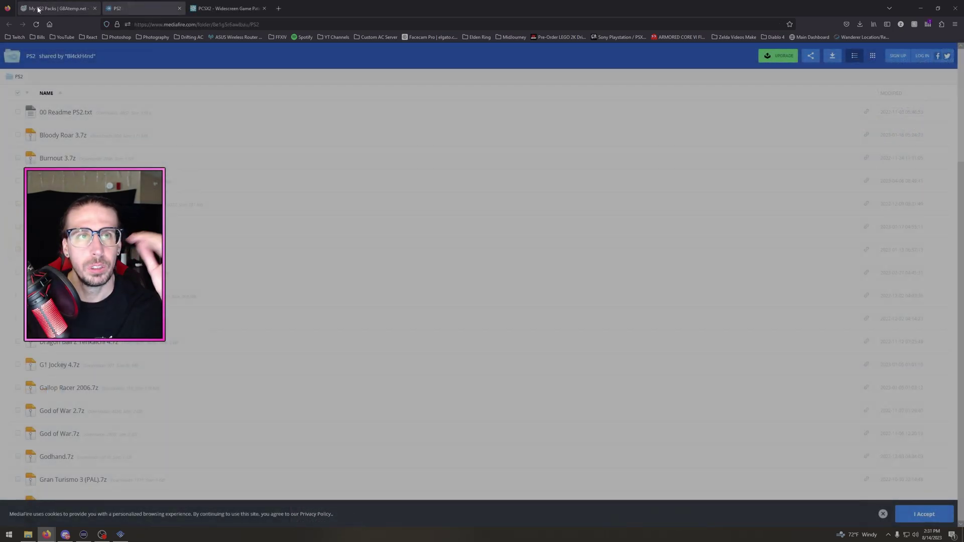
{"action": "left_click", "coordinate": [34, 5]}
{"action": "scroll", "coordinate": [362, 184], "scroll_direction": "up", "scroll_amount": 4}
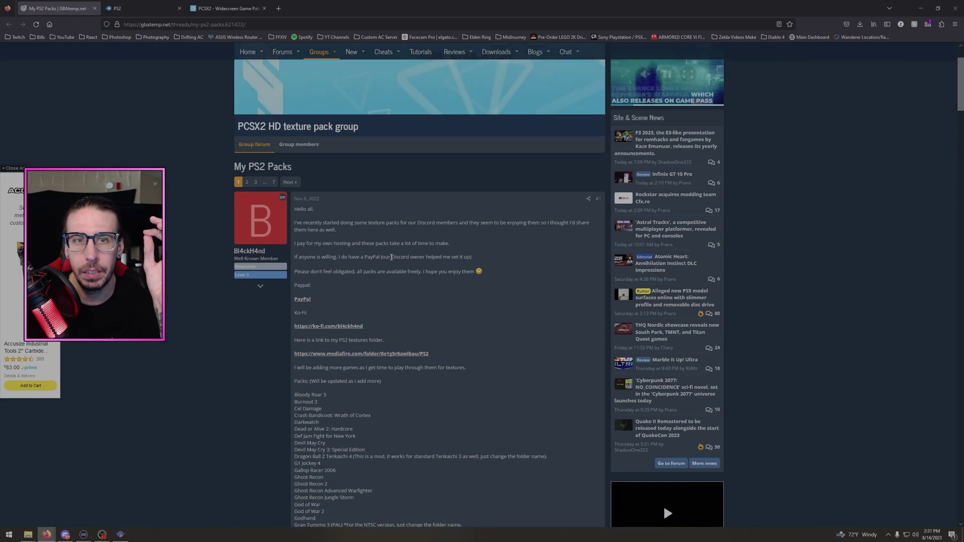
{"action": "scroll", "coordinate": [378, 318], "scroll_direction": "down", "scroll_amount": 3}
{"action": "scroll", "coordinate": [323, 397], "scroll_direction": "down", "scroll_amount": 3}
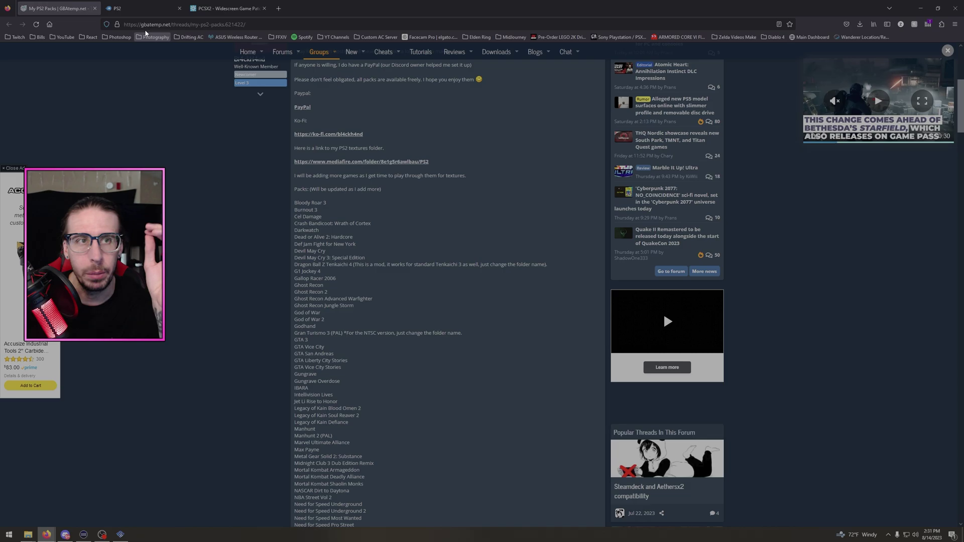
{"action": "left_click", "coordinate": [142, 8]}
{"action": "scroll", "coordinate": [192, 203], "scroll_direction": "down", "scroll_amount": 20}
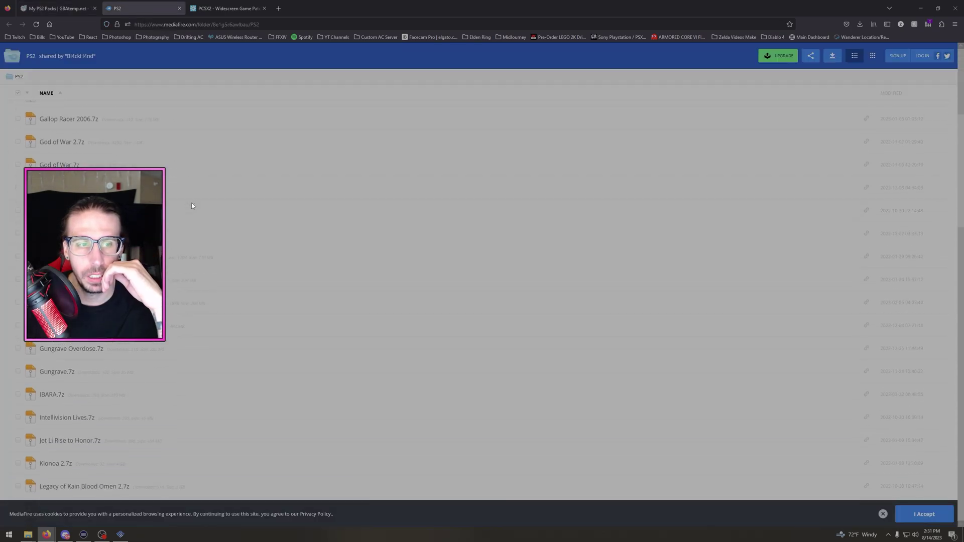
{"action": "scroll", "coordinate": [200, 225], "scroll_direction": "down", "scroll_amount": 7}
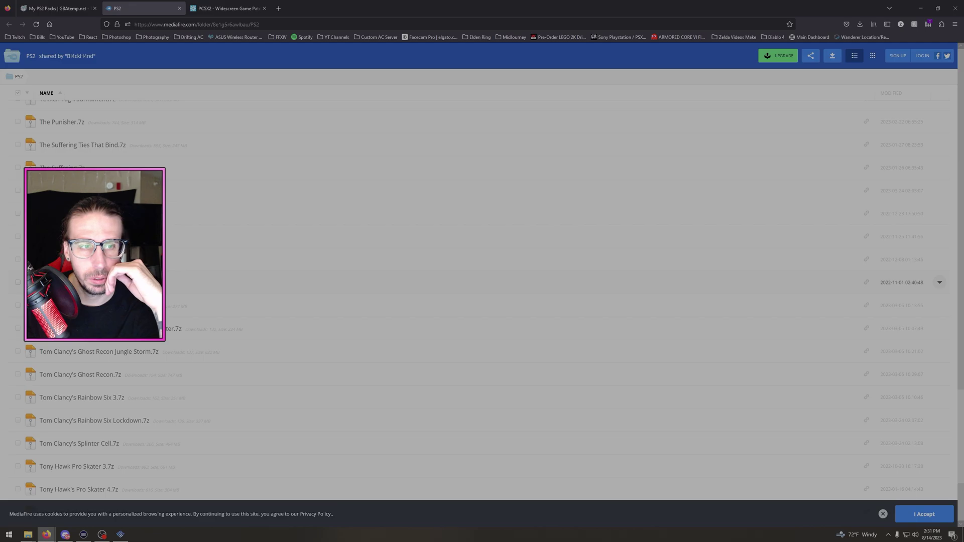
Start the 2.74GB Tokyo Xtreme Racer 3.7z download, then cancel it
{"action": "left_click", "coordinate": [100, 282]}
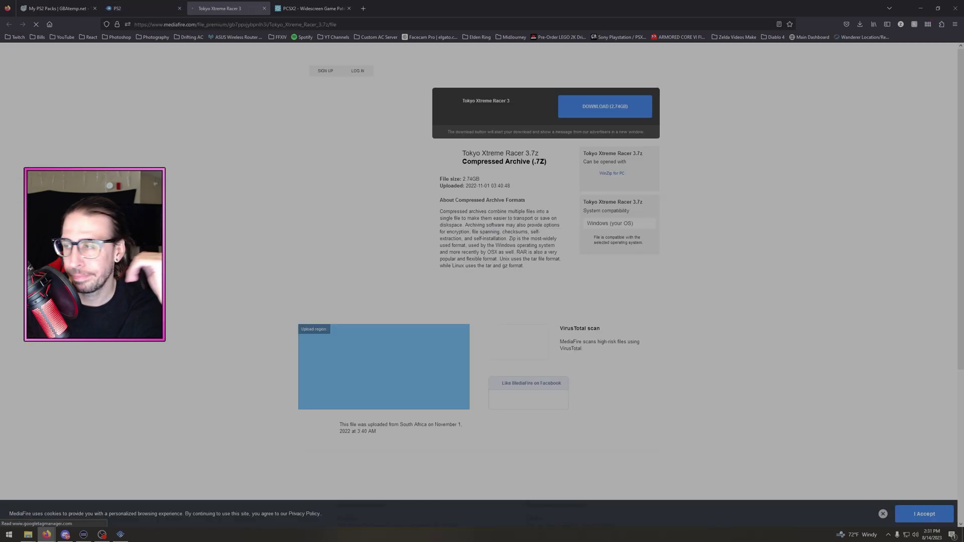
{"action": "left_click", "coordinate": [623, 111]}
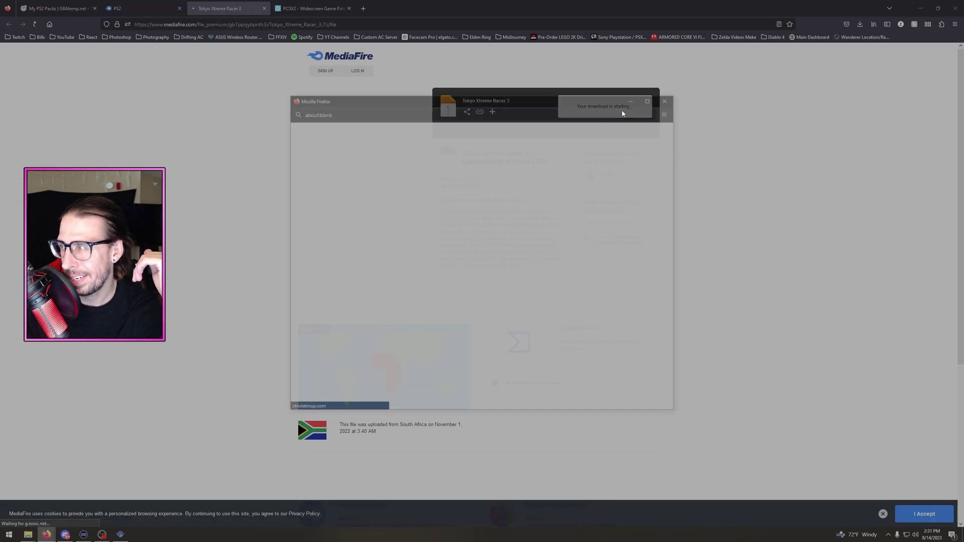
{"action": "left_click", "coordinate": [666, 100]}
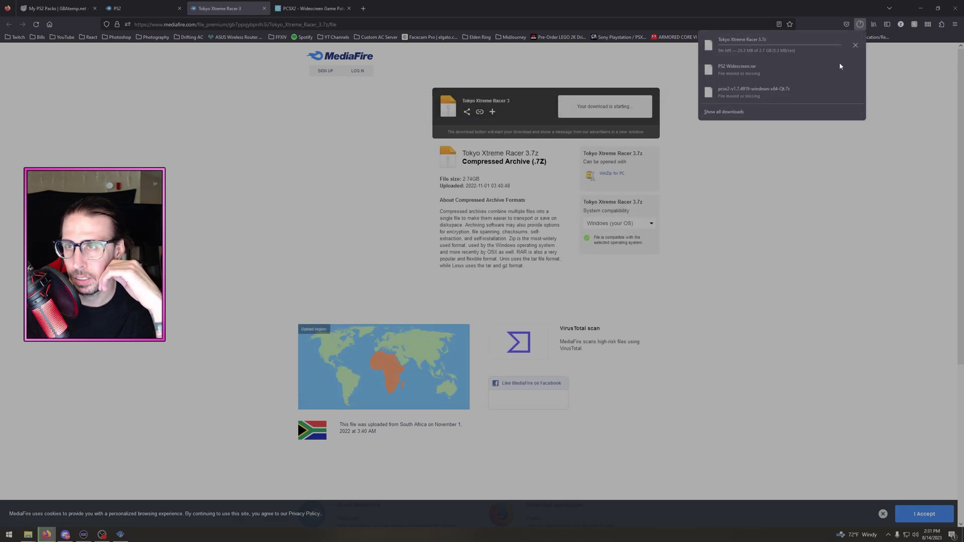
{"action": "left_click", "coordinate": [857, 45]}
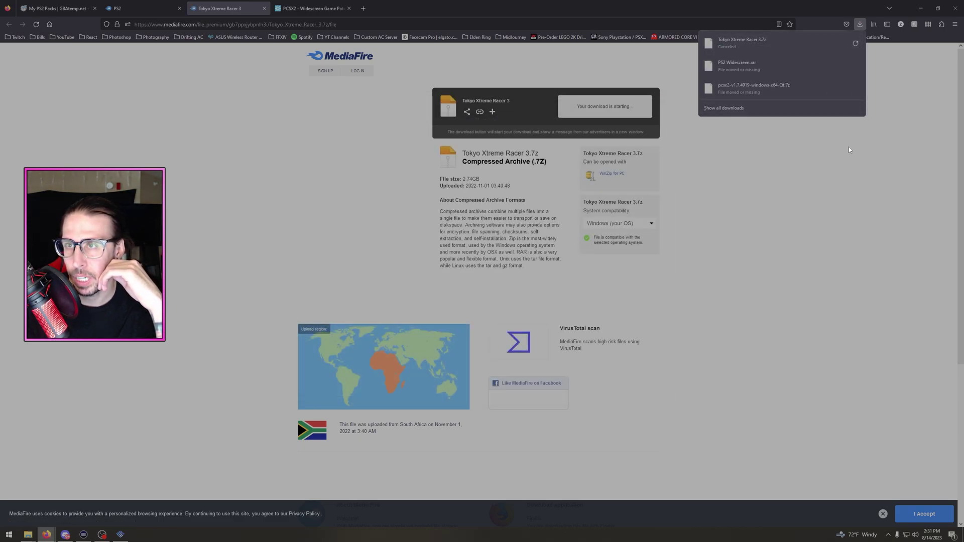
{"action": "left_click", "coordinate": [794, 156]}
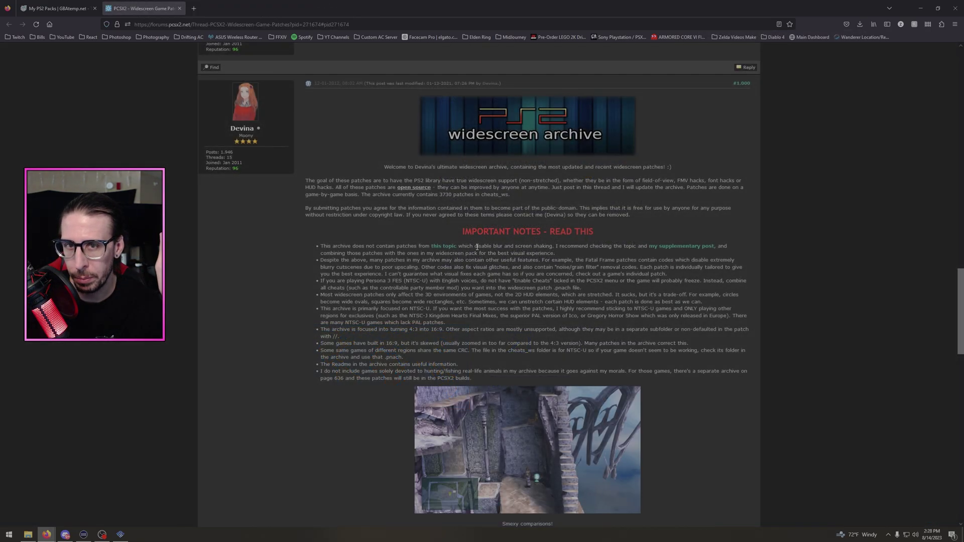
Scroll to Archive Download and download the PS2 Widescreen.rar attachment (2.81 MB)
{"action": "scroll", "coordinate": [477, 246], "scroll_direction": "up", "scroll_amount": 3}
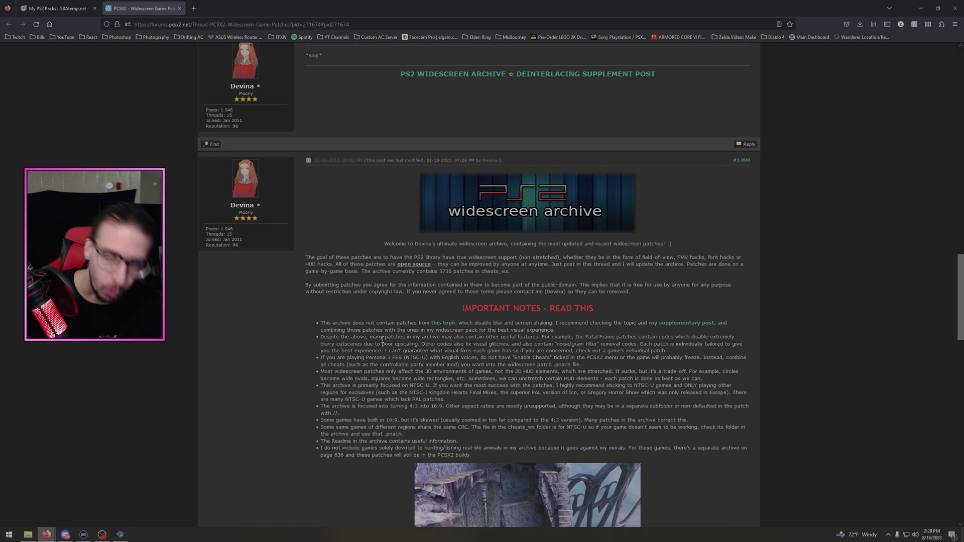
{"action": "scroll", "coordinate": [383, 340], "scroll_direction": "down", "scroll_amount": 3}
{"action": "scroll", "coordinate": [418, 332], "scroll_direction": "up", "scroll_amount": 10}
{"action": "scroll", "coordinate": [400, 336], "scroll_direction": "down", "scroll_amount": 10}
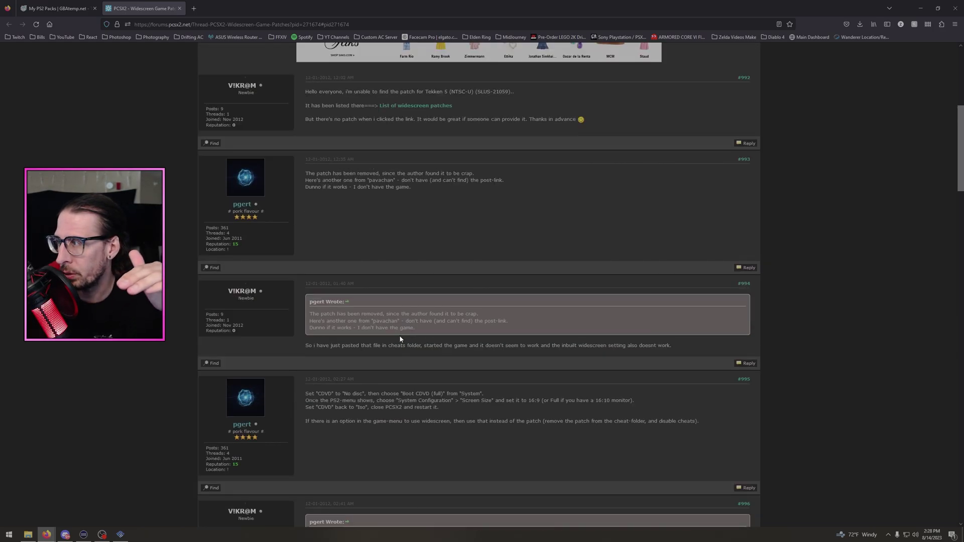
{"action": "scroll", "coordinate": [397, 246], "scroll_direction": "down", "scroll_amount": 6}
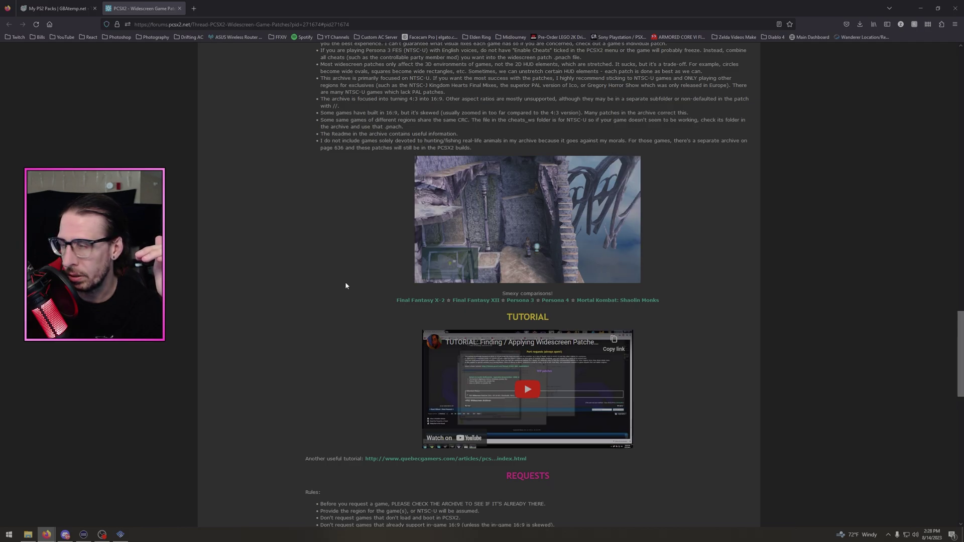
{"action": "scroll", "coordinate": [346, 286], "scroll_direction": "down", "scroll_amount": 10}
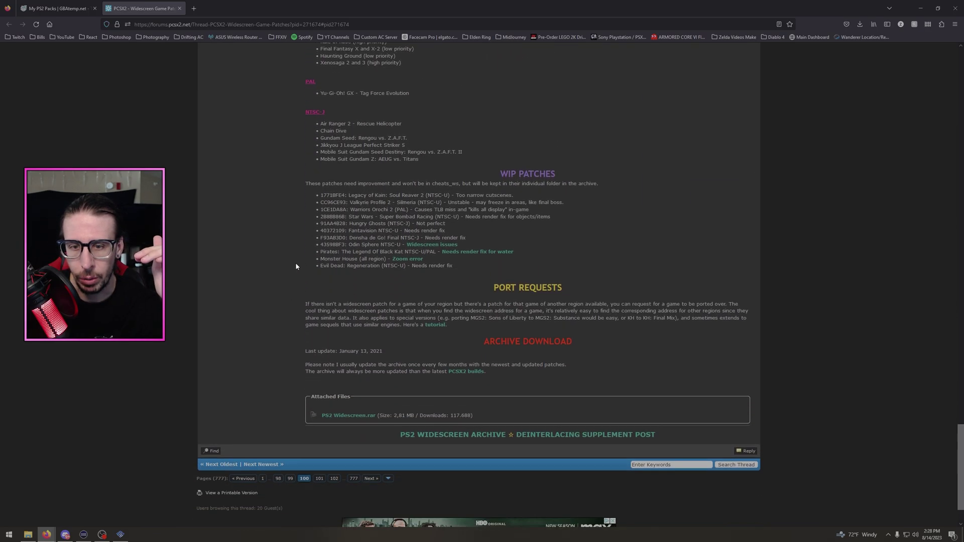
{"action": "scroll", "coordinate": [295, 266], "scroll_direction": "down", "scroll_amount": 1}
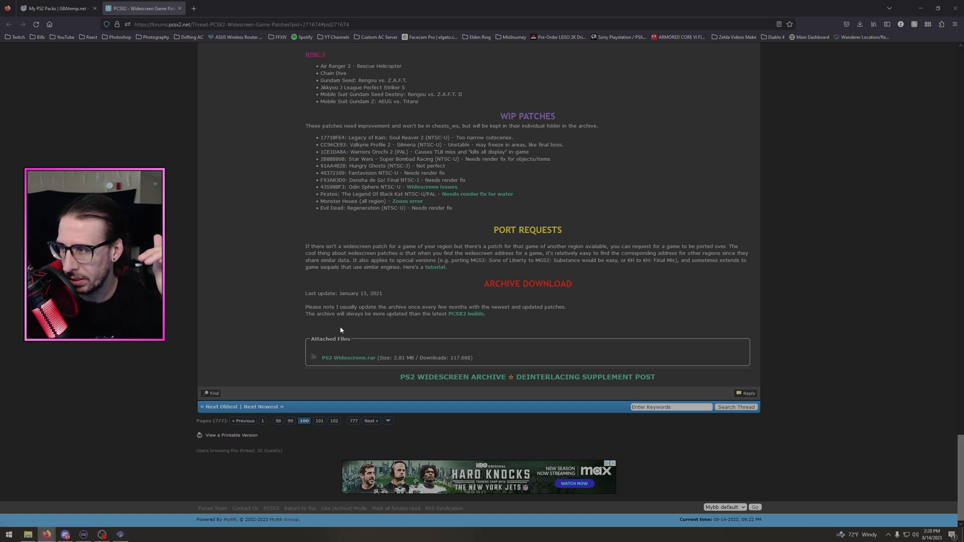
{"action": "left_click", "coordinate": [348, 359]}
{"action": "left_click", "coordinate": [702, 160]}
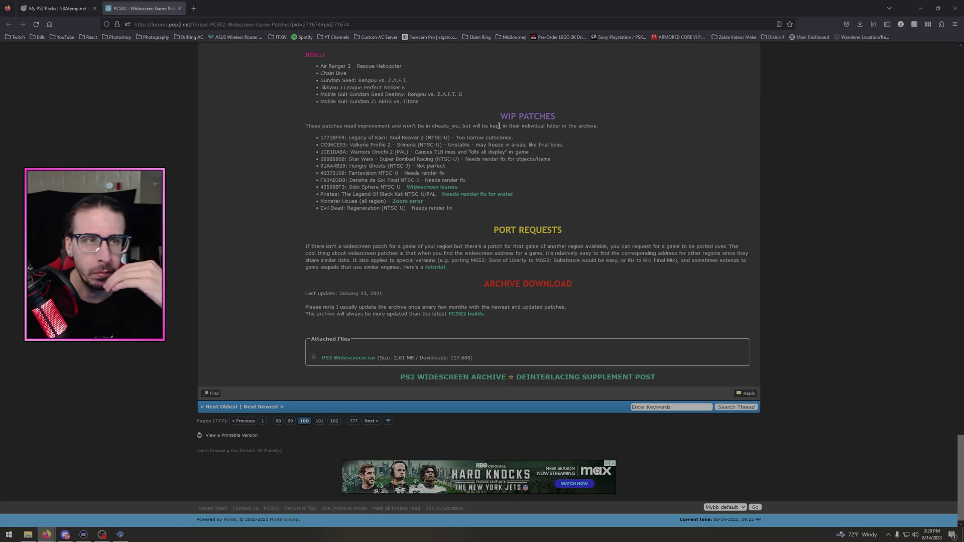
Minimize the browser, reposition the PCSX2 Nightly window, and look over the Settings menu
{"action": "left_click", "coordinate": [919, 8]}
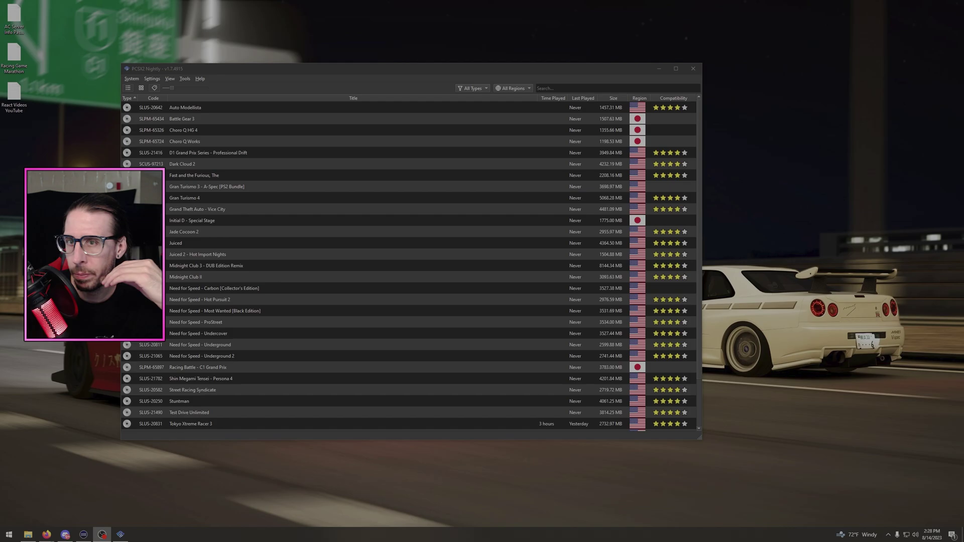
{"action": "left_click_drag", "start_coordinate": [302, 71], "coordinate": [346, 59]}
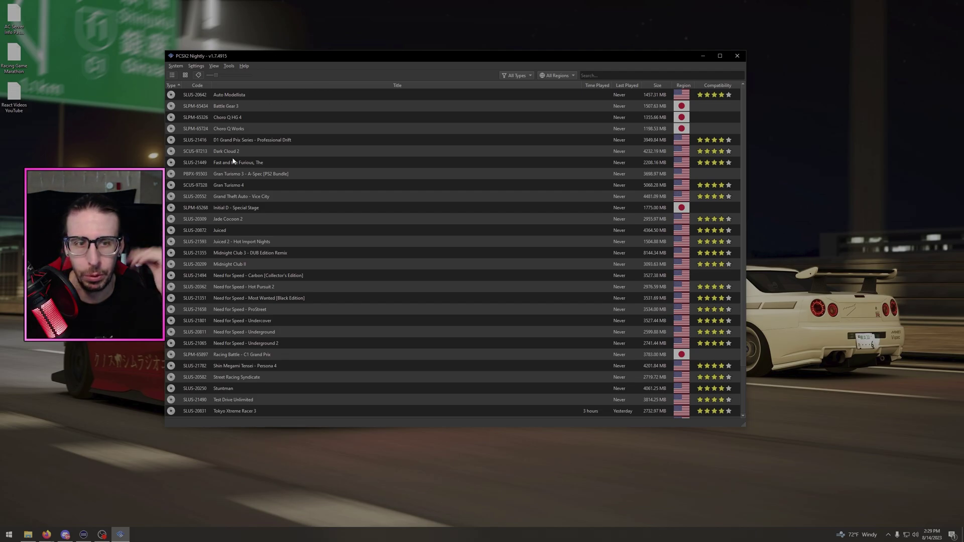
{"action": "left_click", "coordinate": [196, 67]}
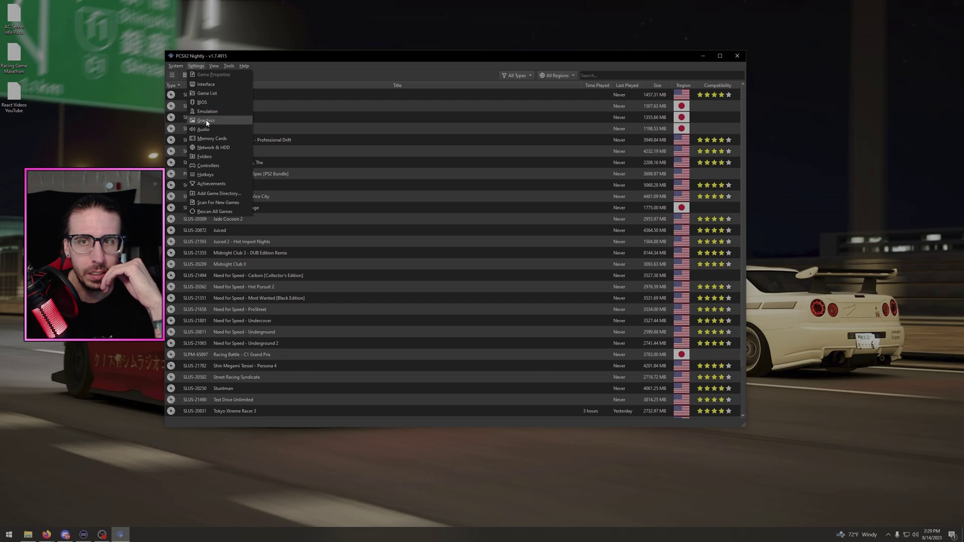
{"action": "left_click", "coordinate": [294, 61]}
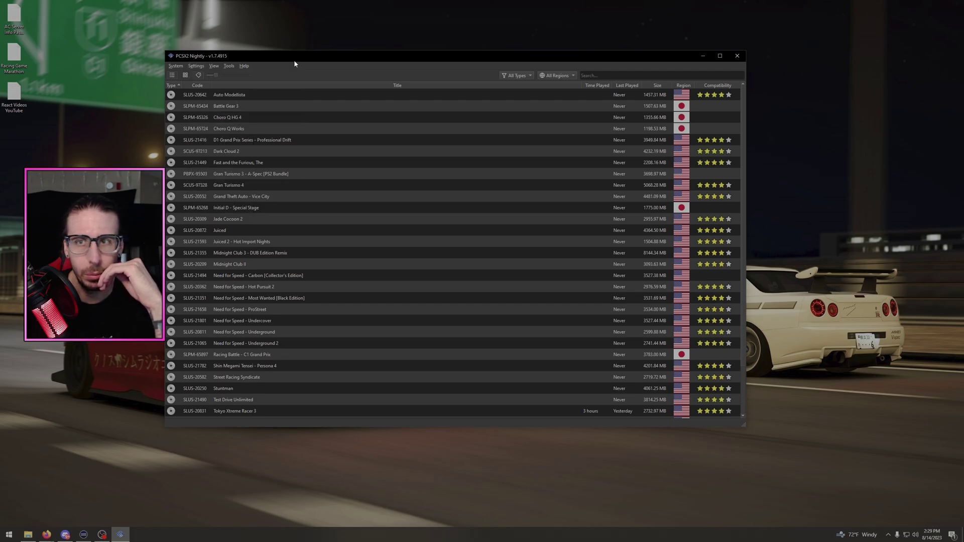
Extract PS2 Widescreen.rar with 7-Zip Extract Here and delete the downloaded archives
{"action": "key", "text": "alt+Tab"}
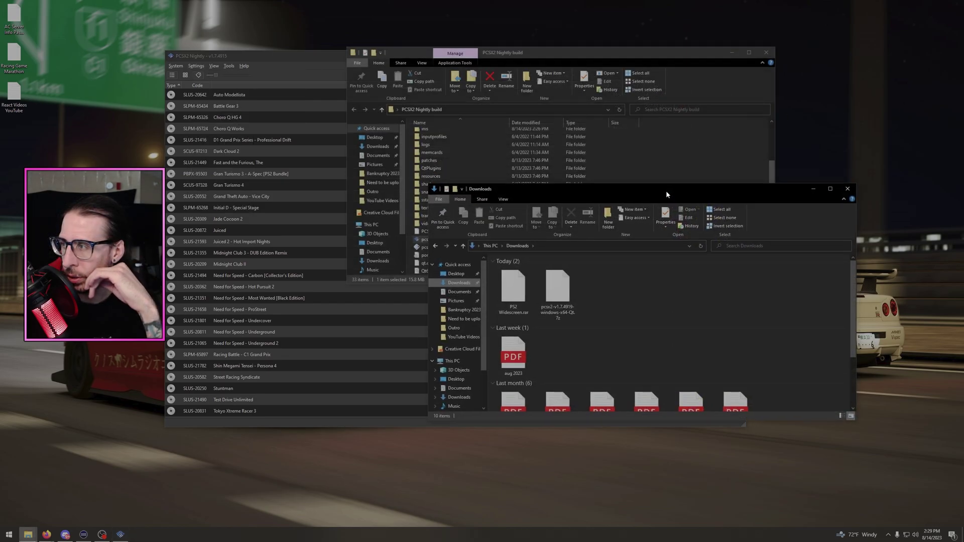
{"action": "right_click", "coordinate": [513, 291]}
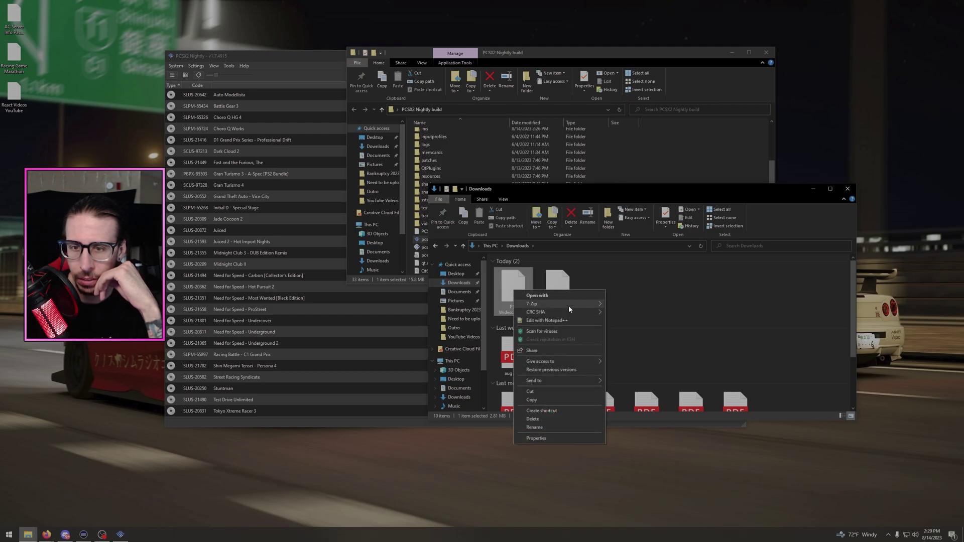
{"action": "mouse_move", "coordinate": [606, 307]}
{"action": "left_click", "coordinate": [627, 330]}
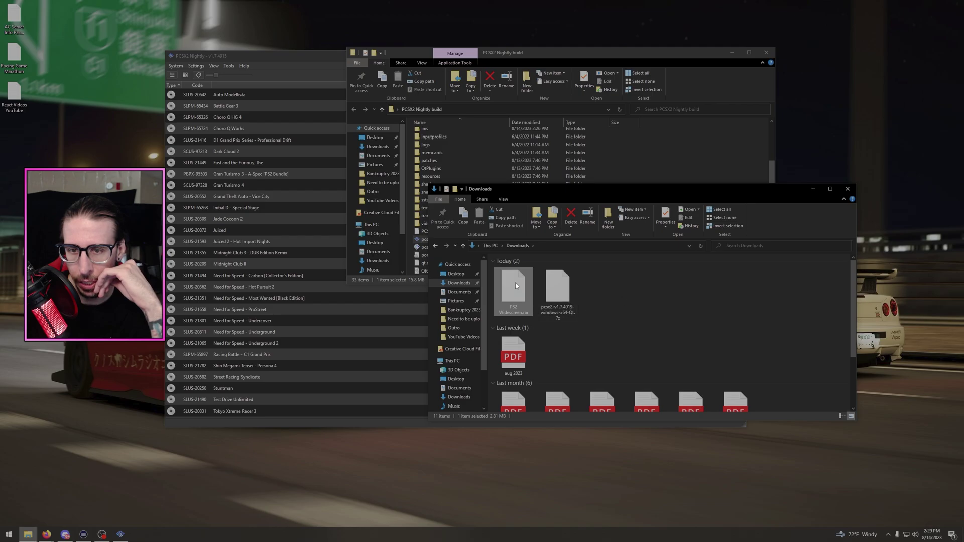
{"action": "left_click", "coordinate": [572, 216]}
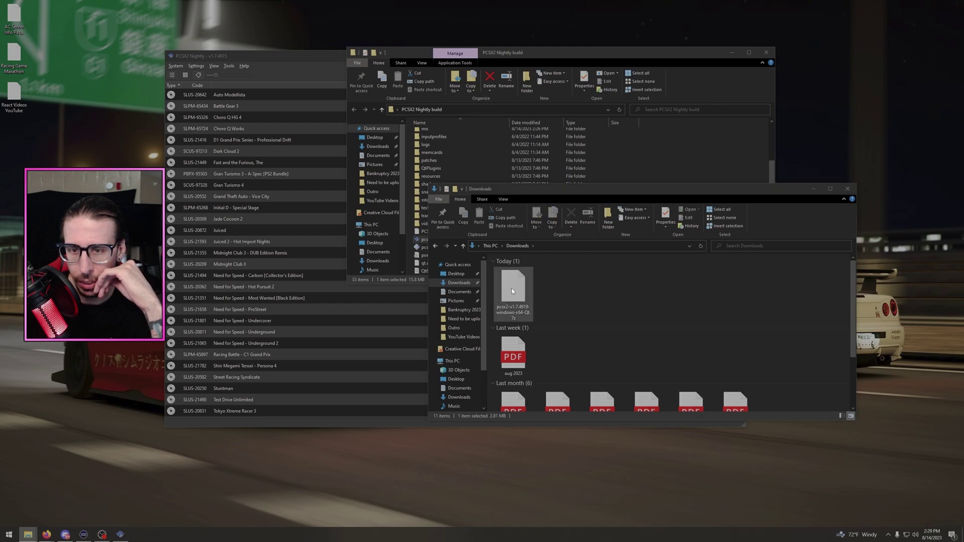
{"action": "key", "text": "Delete"}
Move the extracted PS2 Widescreen folder onto the desktop
{"action": "scroll", "coordinate": [622, 309], "scroll_direction": "down", "scroll_amount": 1}
{"action": "left_click", "coordinate": [568, 385]}
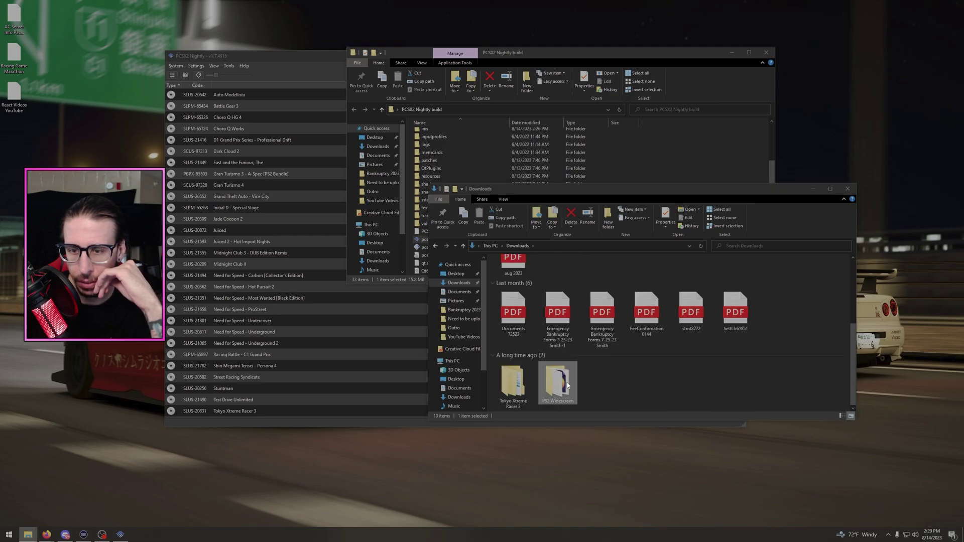
{"action": "left_click_drag", "start_coordinate": [568, 386], "coordinate": [851, 80]}
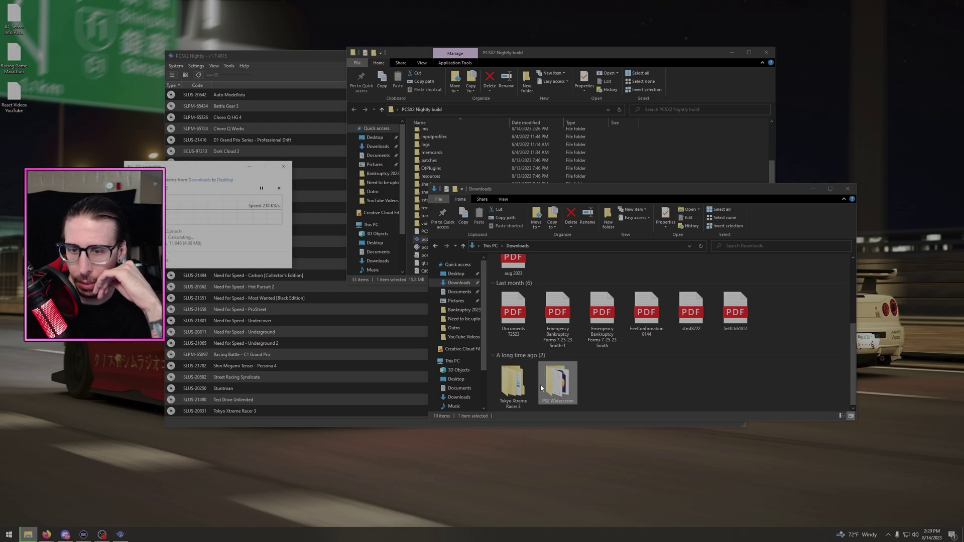
Delete the pcsx2 archive and extracted emulator files, then open the Tokyo Xtreme Racer 3 folder
{"action": "mouse_move", "coordinate": [836, 358]}
{"action": "left_mouse_down"}
{"action": "mouse_move", "coordinate": [760, 285]}
{"action": "mouse_move", "coordinate": [507, 282]}
{"action": "left_mouse_up"}
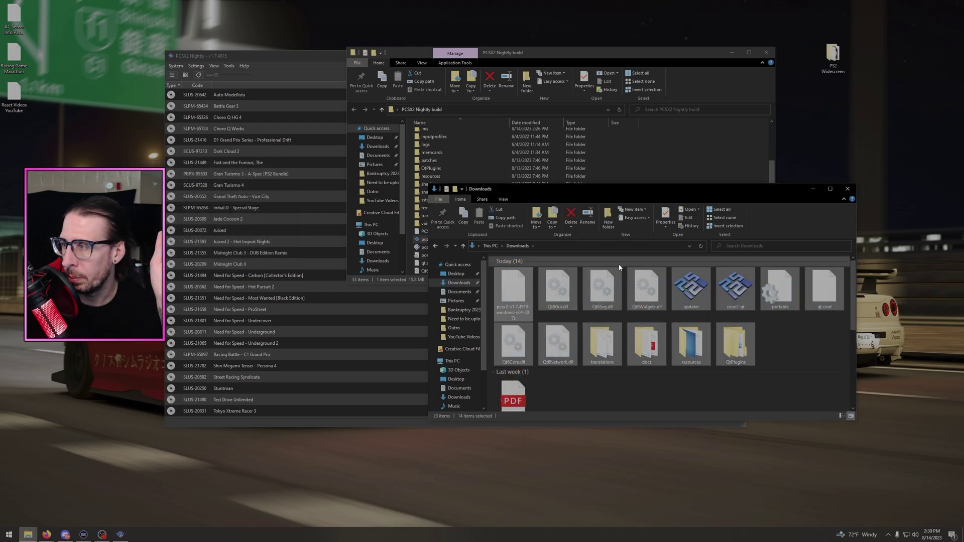
{"action": "left_click", "coordinate": [514, 288]}
{"action": "left_click", "coordinate": [571, 216]}
{"action": "left_click", "coordinate": [695, 303]}
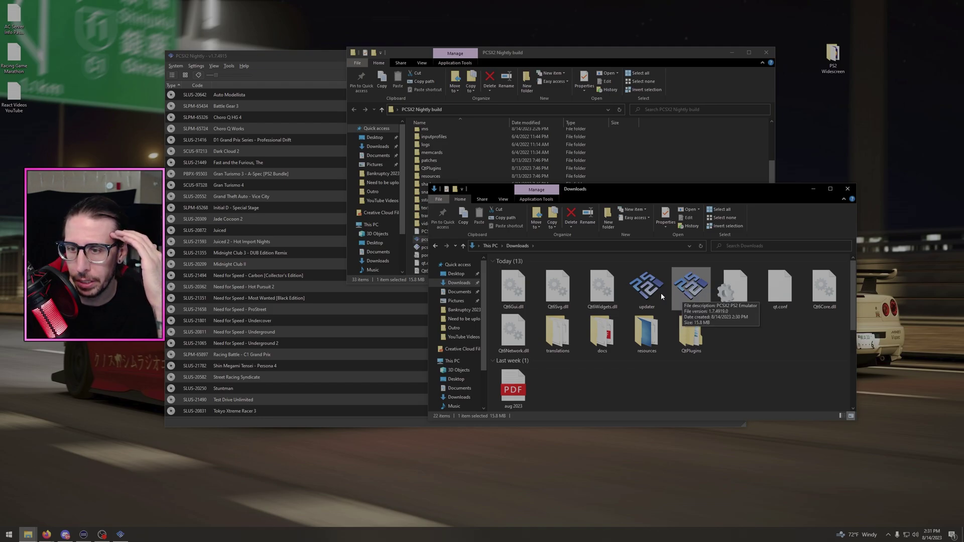
{"action": "left_click_drag", "start_coordinate": [836, 347], "coordinate": [497, 266]}
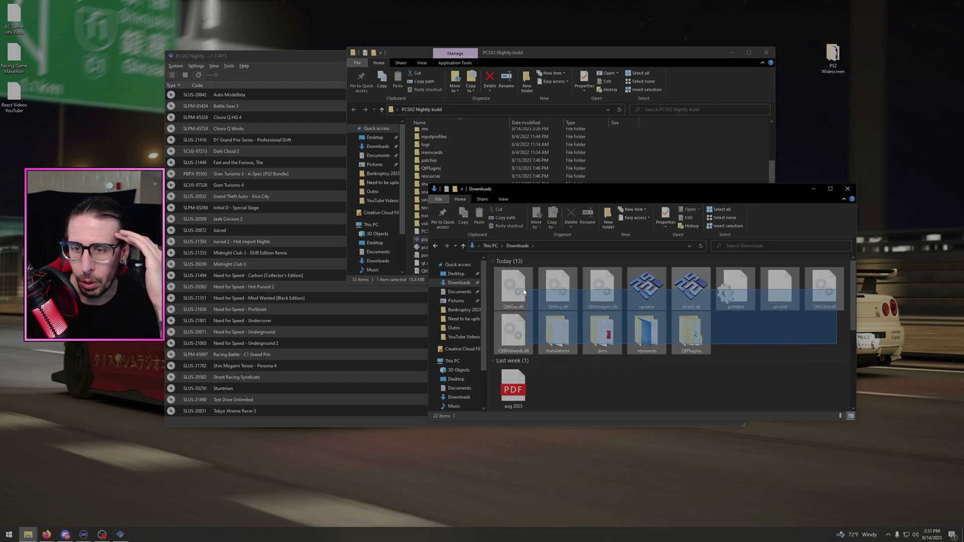
{"action": "left_click", "coordinate": [571, 216]}
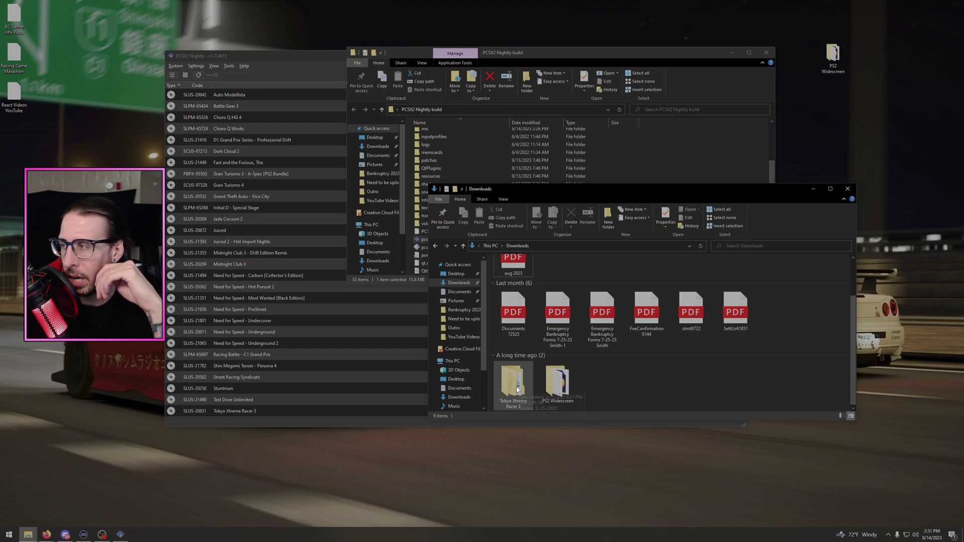
{"action": "double_click", "coordinate": [517, 390]}
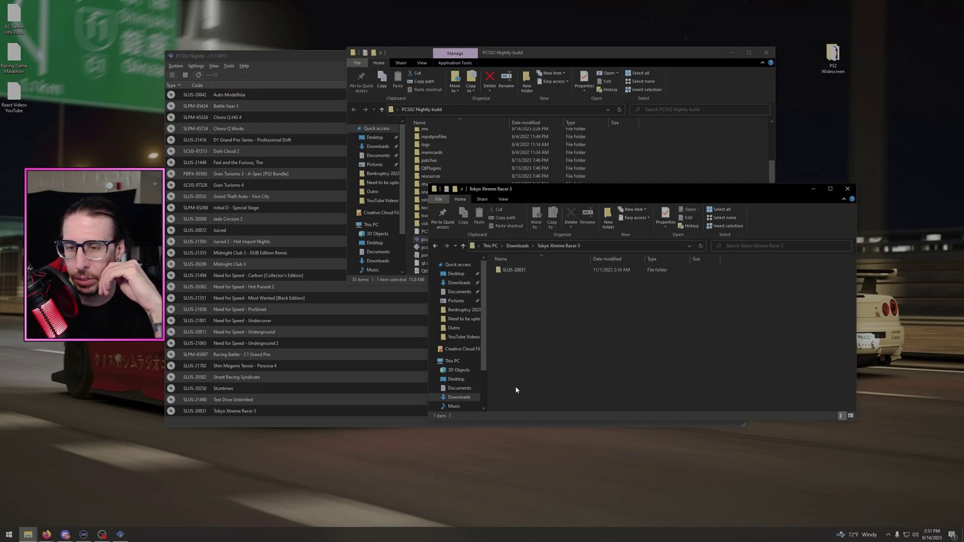
Browse SLUS-20831's replacements textures, then return to Downloads and move that window lower right
{"action": "double_click", "coordinate": [612, 271]}
{"action": "double_click", "coordinate": [612, 270]}
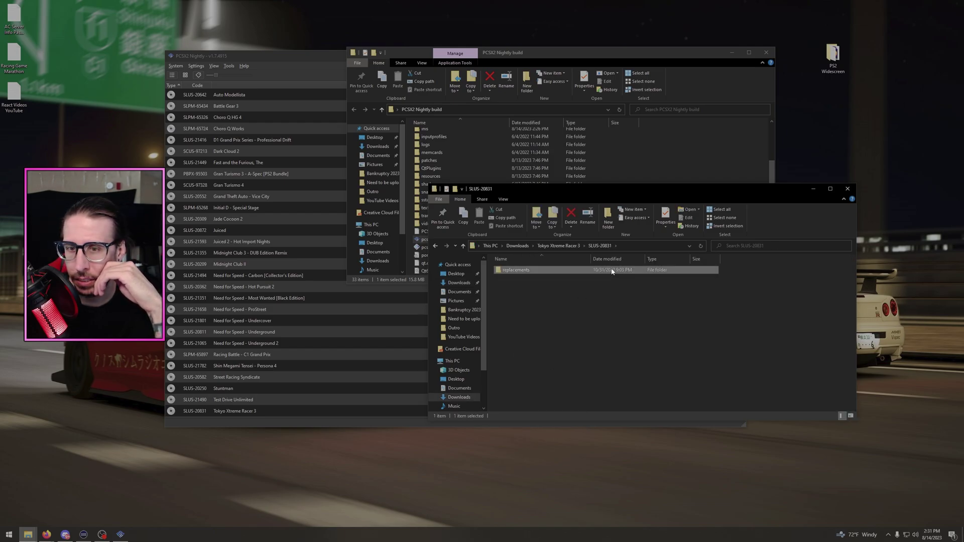
{"action": "scroll", "coordinate": [603, 326], "scroll_direction": "down", "scroll_amount": 5}
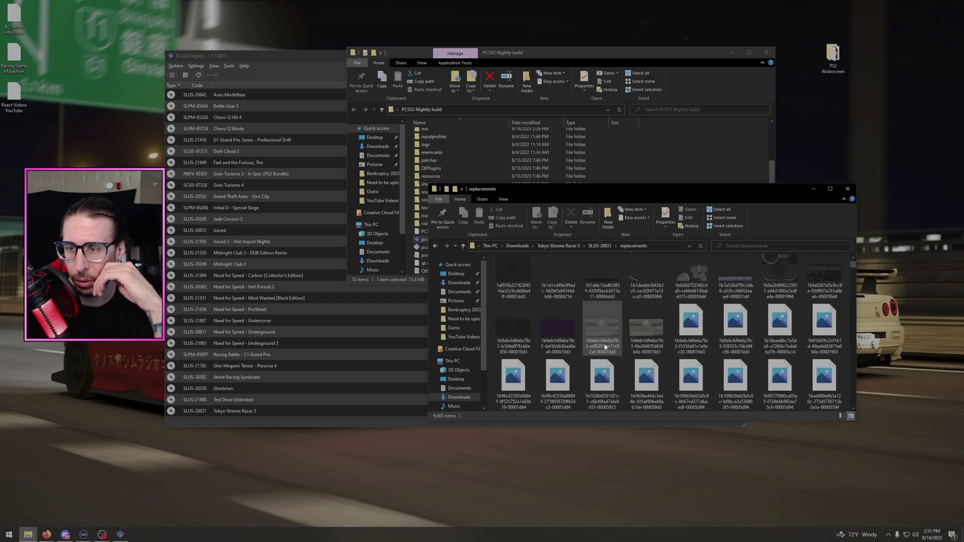
{"action": "scroll", "coordinate": [604, 350], "scroll_direction": "down", "scroll_amount": 2}
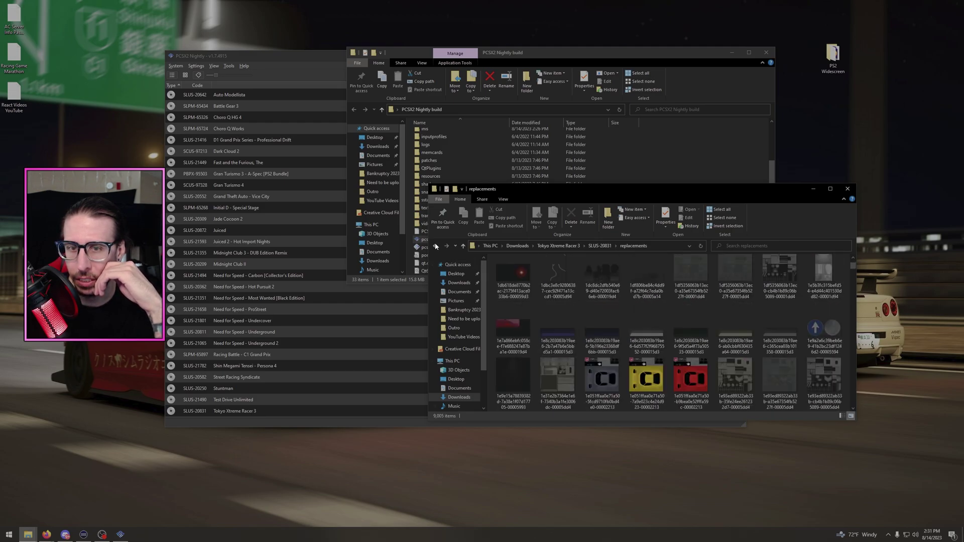
{"action": "left_click", "coordinate": [436, 246]}
{"action": "left_click", "coordinate": [436, 246]}
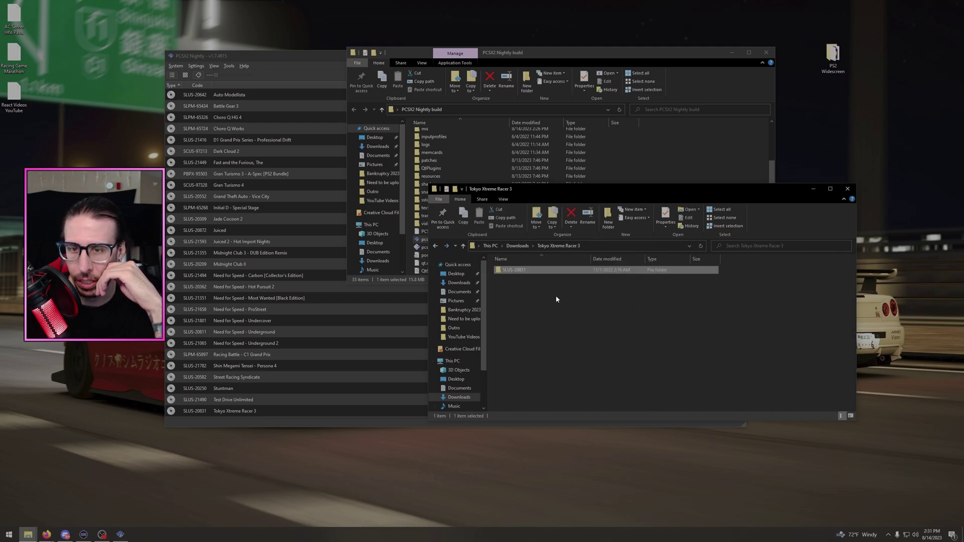
{"action": "left_click", "coordinate": [436, 247]}
{"action": "left_click_drag", "start_coordinate": [611, 196], "coordinate": [672, 294]}
Open the PCSX2 build's textures folder, holding SLUS-20831 beside SLUS-21394
{"action": "scroll", "coordinate": [534, 213], "scroll_direction": "up", "scroll_amount": 3}
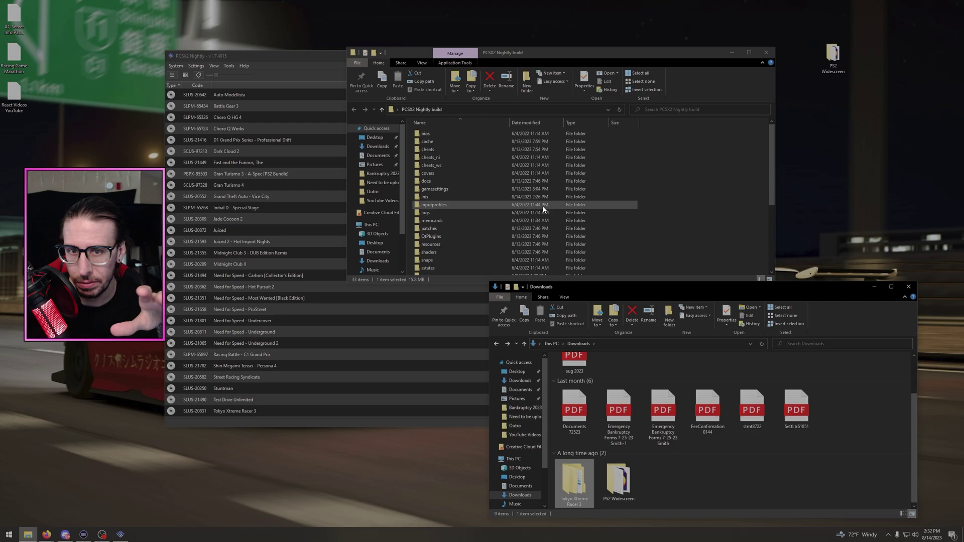
{"action": "scroll", "coordinate": [534, 215], "scroll_direction": "down", "scroll_amount": 5}
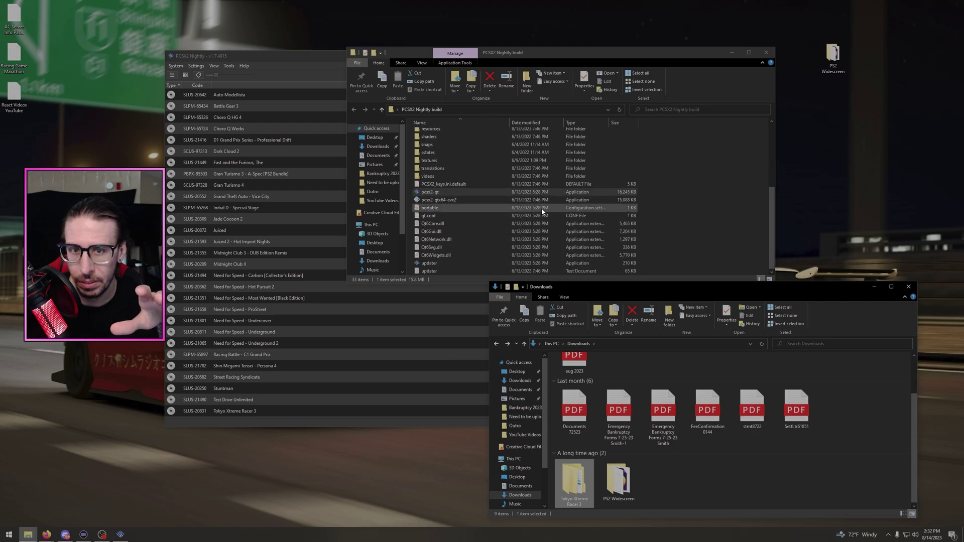
{"action": "double_click", "coordinate": [498, 161]}
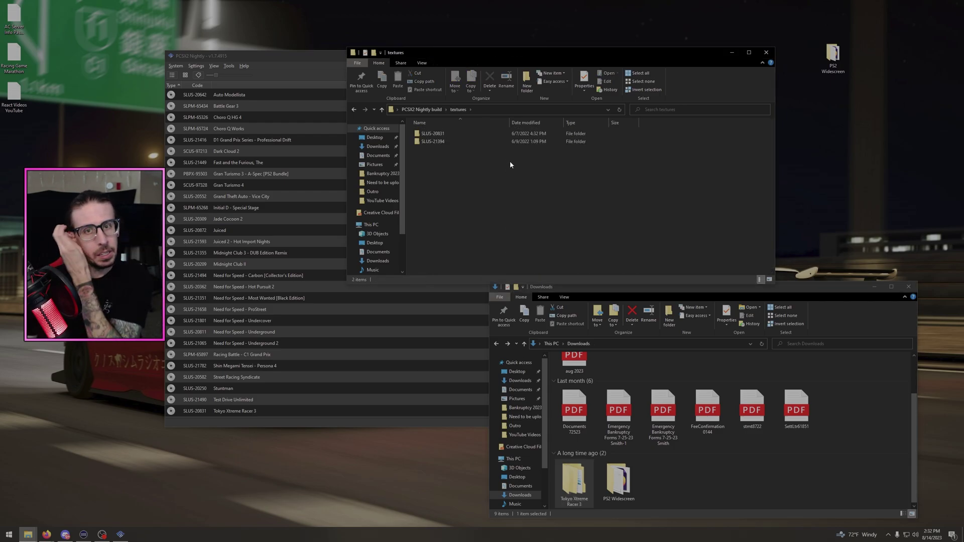
{"action": "double_click", "coordinate": [579, 481]}
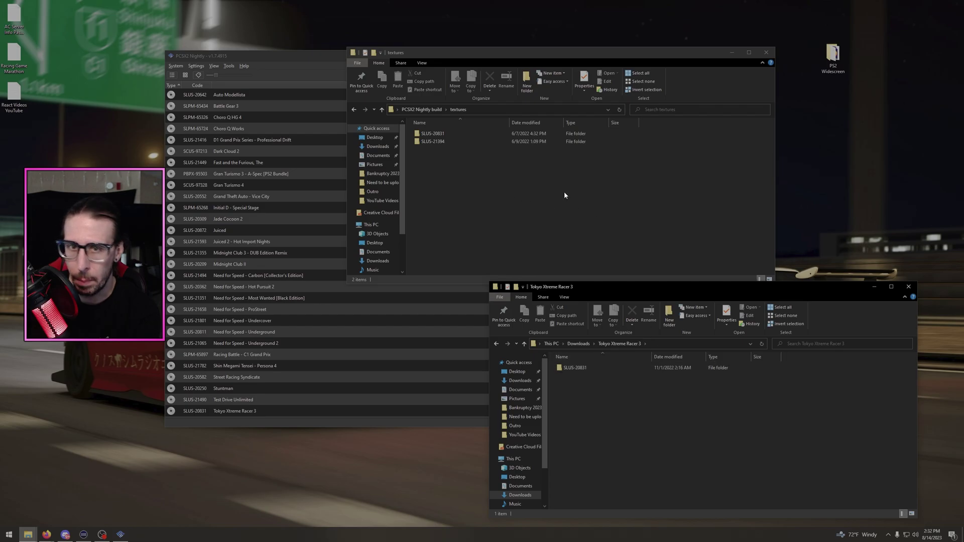
{"action": "double_click", "coordinate": [432, 133]}
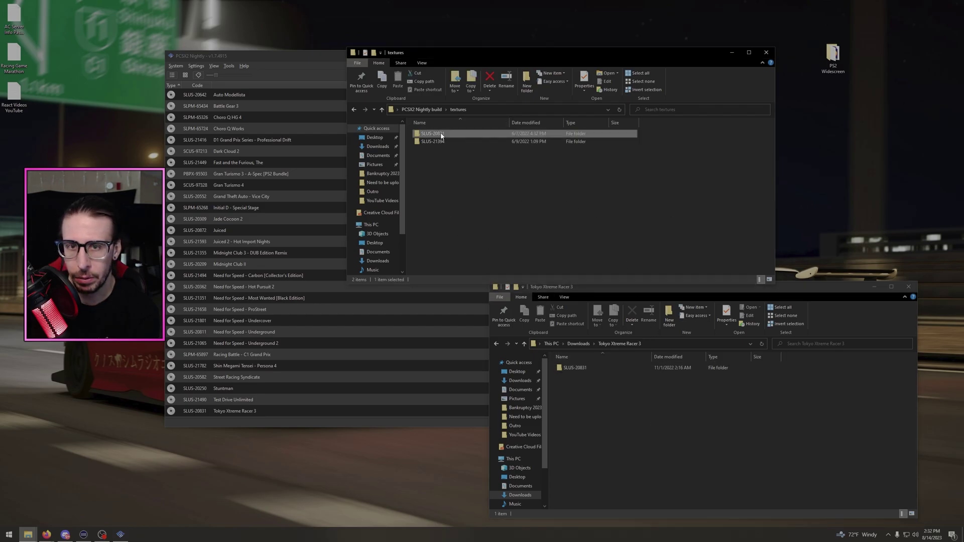
Navigate back up to the PCSX2 Nightly build folder and the Downloads folder
{"action": "left_click", "coordinate": [457, 109]}
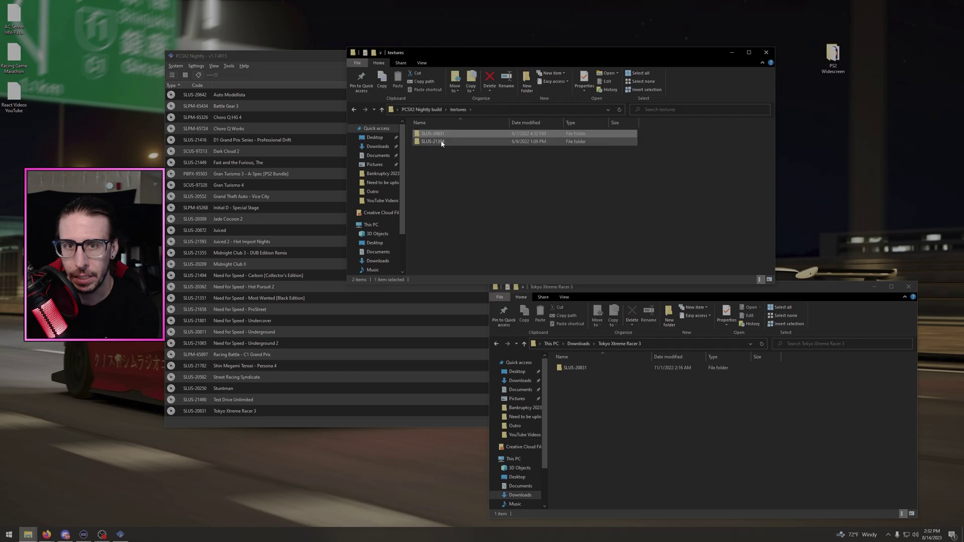
{"action": "left_click", "coordinate": [416, 110]}
{"action": "scroll", "coordinate": [477, 166], "scroll_direction": "down", "scroll_amount": 3}
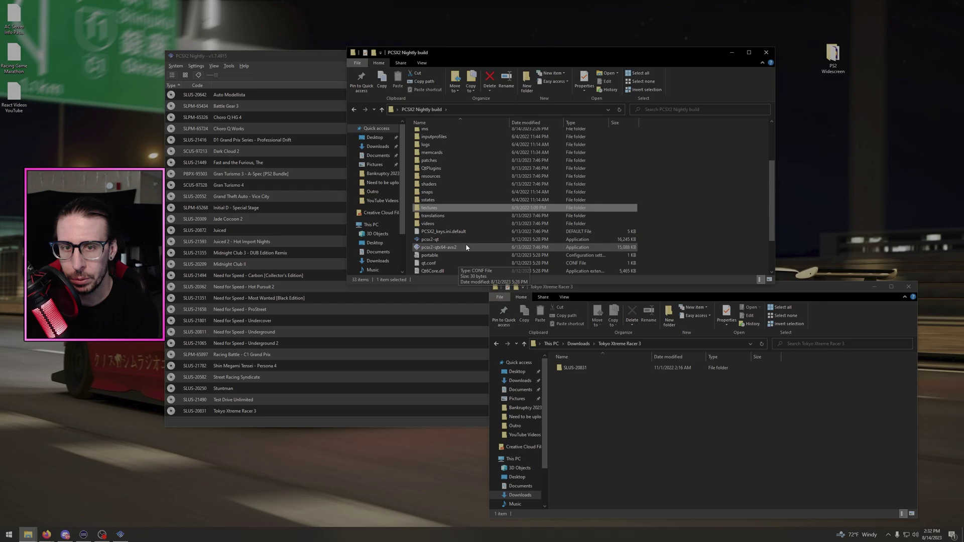
{"action": "right_click", "coordinate": [688, 207]}
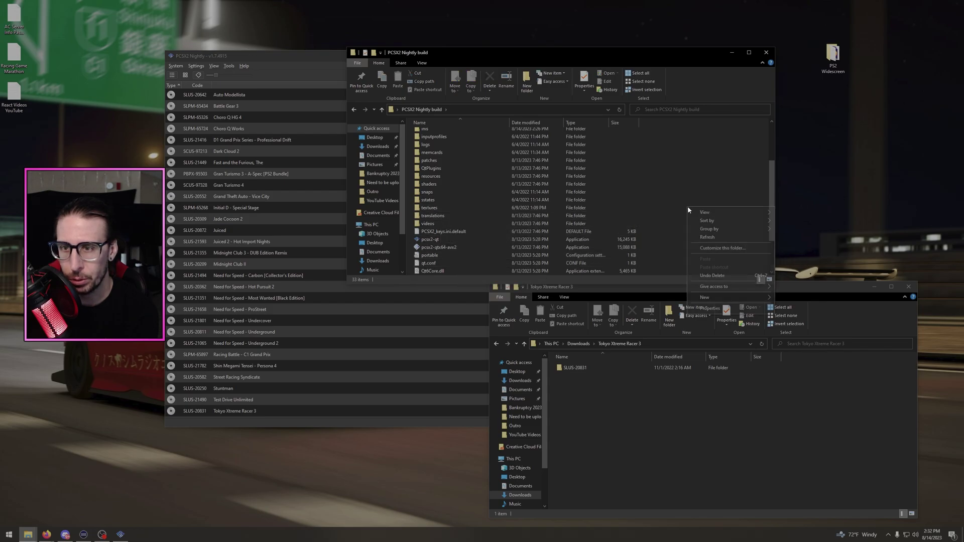
{"action": "mouse_move", "coordinate": [712, 294]}
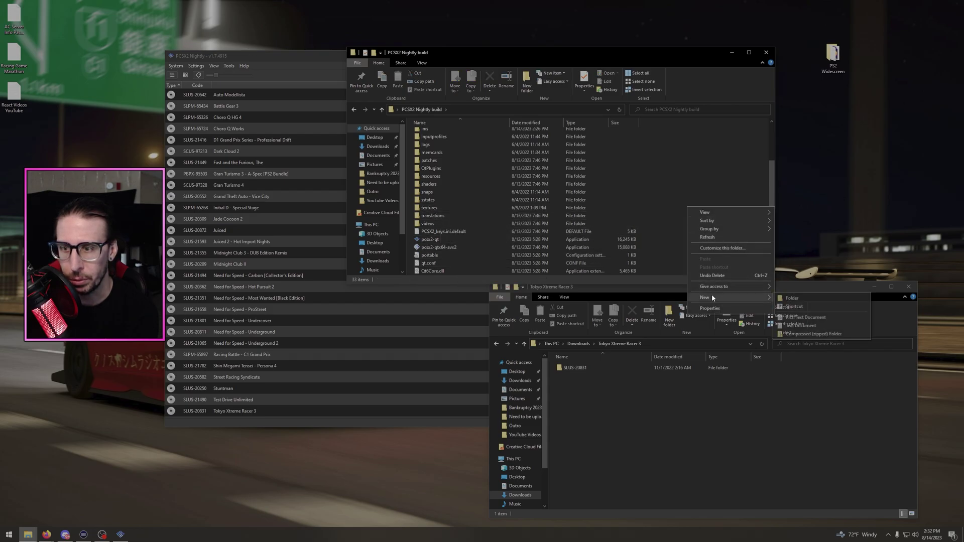
{"action": "left_click", "coordinate": [653, 192]}
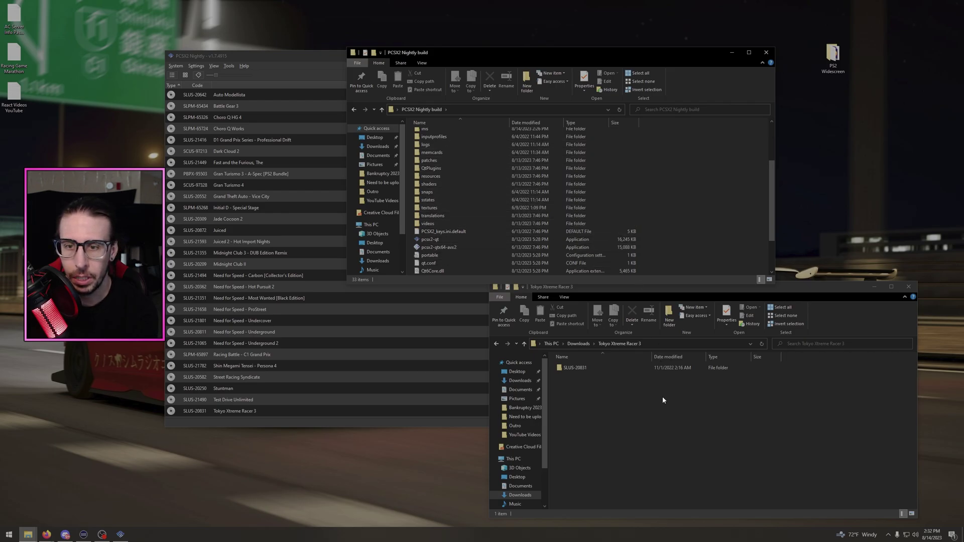
{"action": "left_click", "coordinate": [578, 343]}
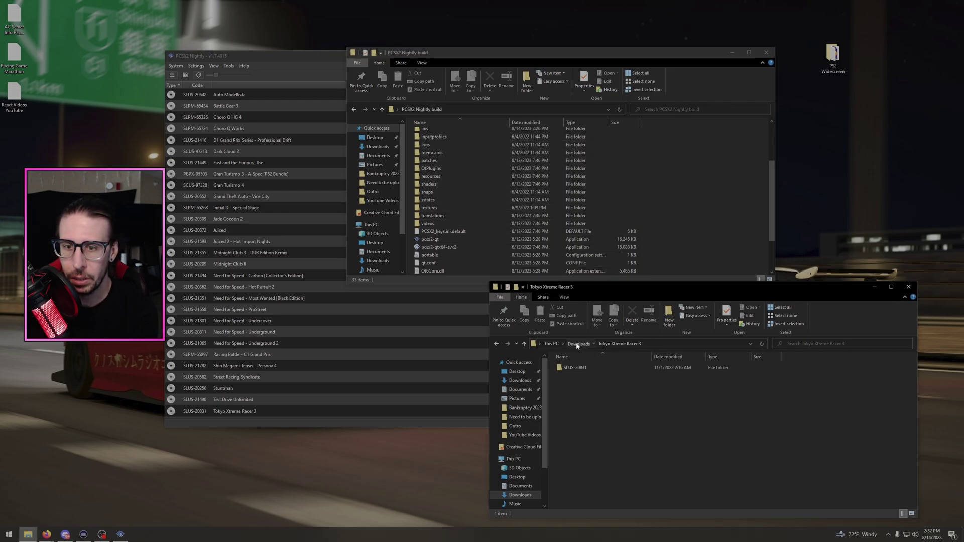
Compare PS2 Widescreen > NTSC-U > Tokyo Xtreme Racer 3 against the cheats folder's .pnach patch
{"action": "double_click", "coordinate": [618, 479]}
{"action": "scroll", "coordinate": [713, 151], "scroll_direction": "up", "scroll_amount": 3}
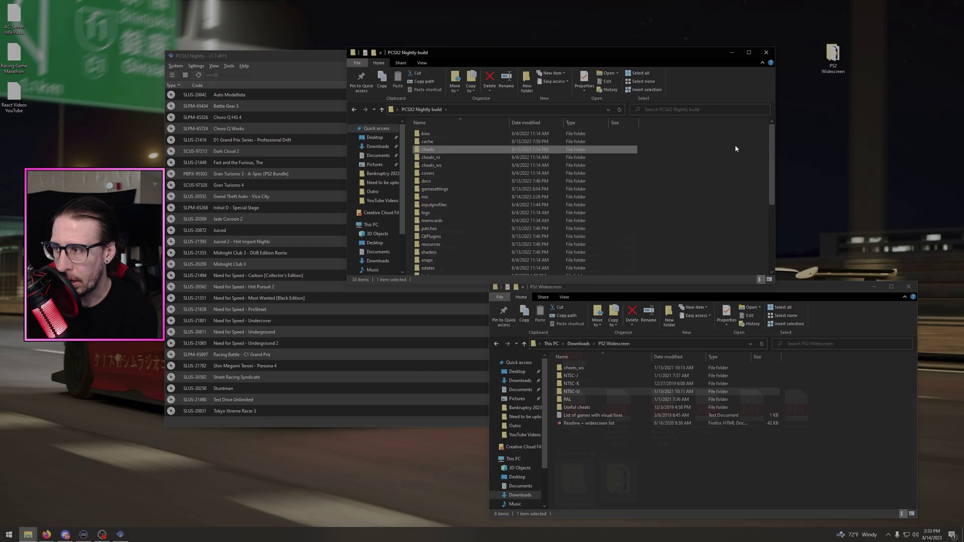
{"action": "double_click", "coordinate": [433, 150]}
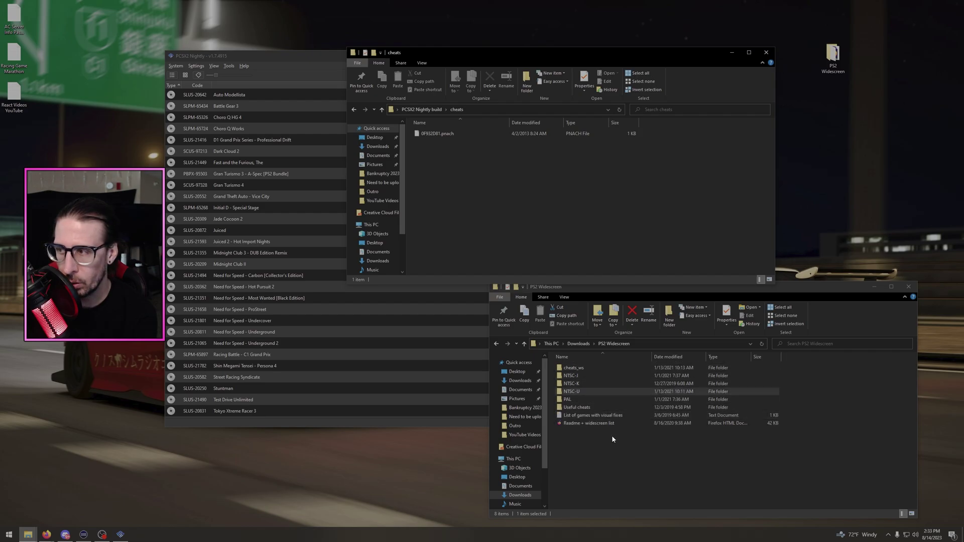
{"action": "double_click", "coordinate": [589, 392]}
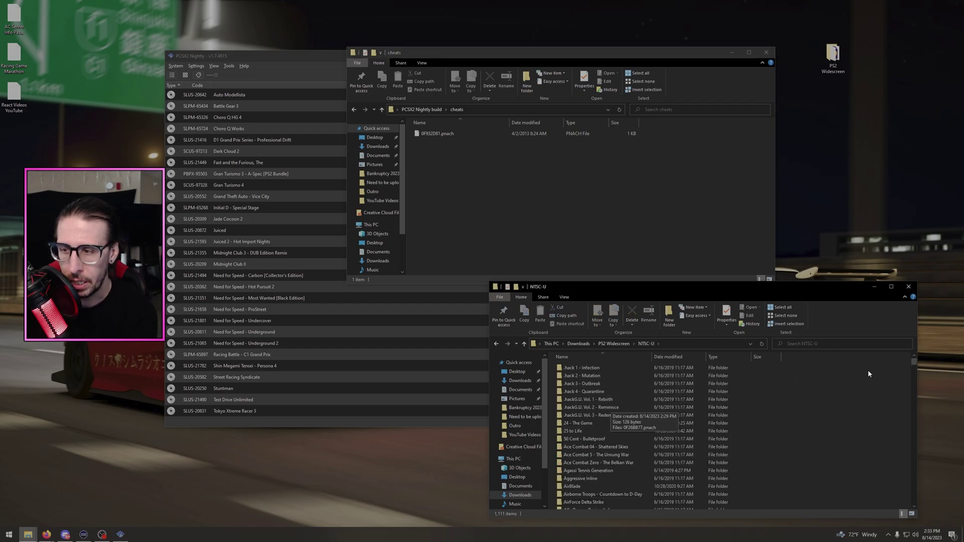
{"action": "left_click_drag", "start_coordinate": [914, 363], "coordinate": [913, 485]}
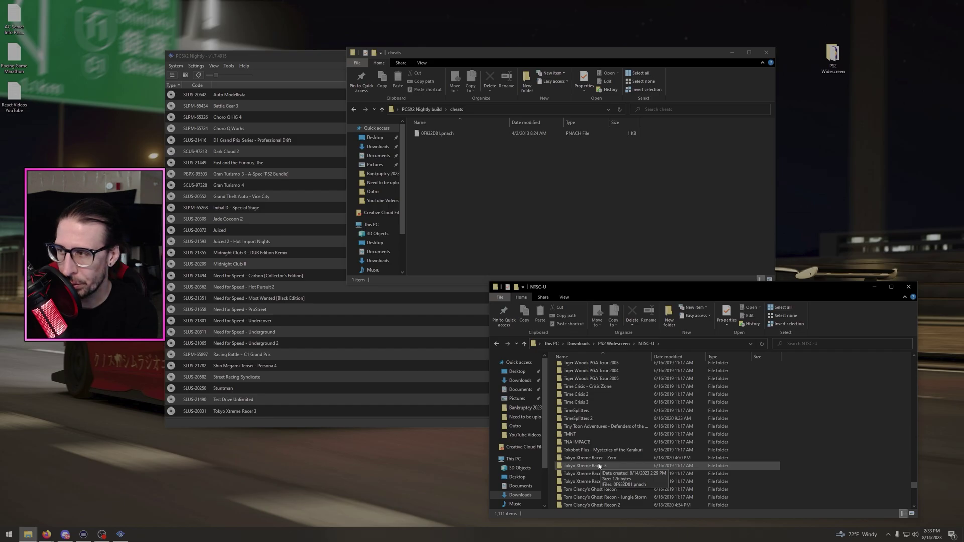
{"action": "double_click", "coordinate": [599, 466]}
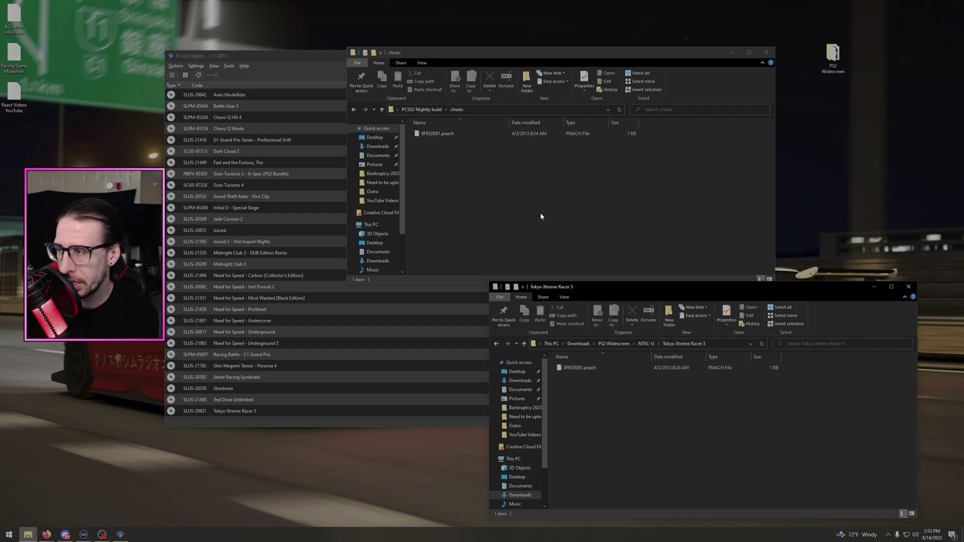
{"action": "left_click", "coordinate": [421, 109]}
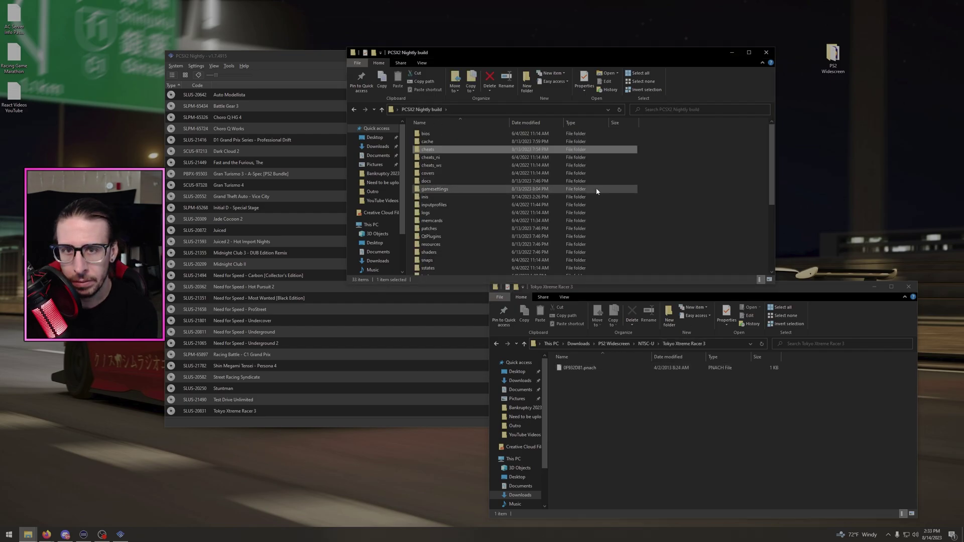
{"action": "left_click", "coordinate": [908, 287]}
Show Graphics settings with Direct3D 11, Widescreen (16:9) aspect ratio and widescreen patches enabled
{"action": "left_click", "coordinate": [766, 52]}
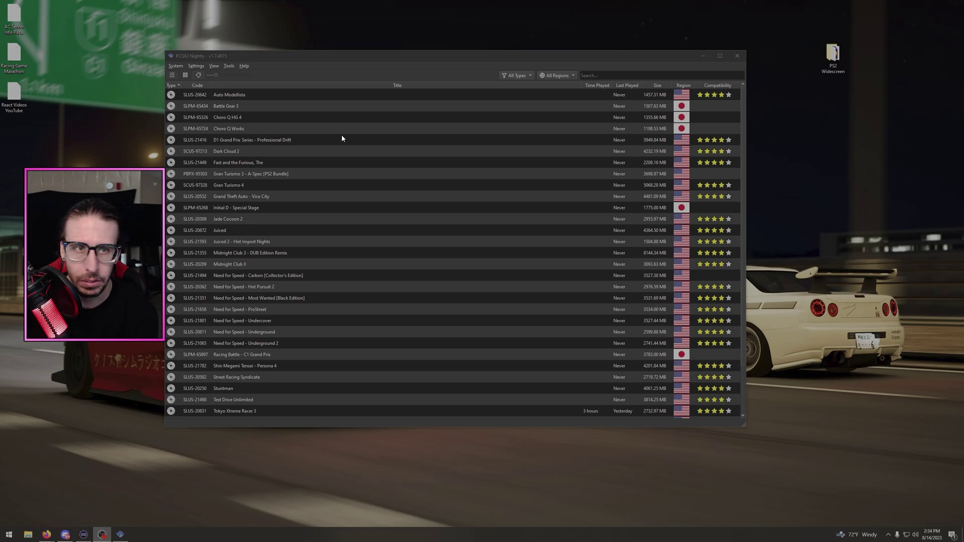
{"action": "left_click", "coordinate": [201, 67]}
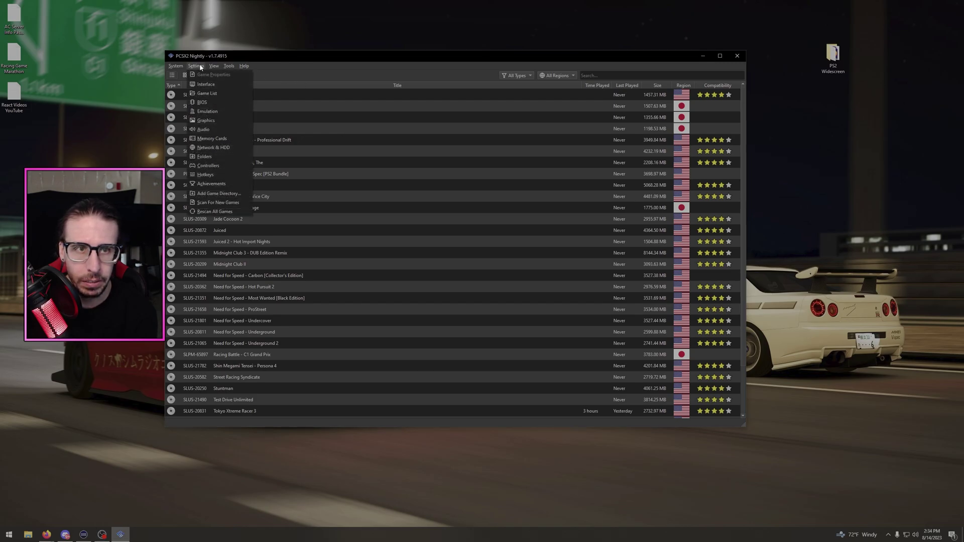
{"action": "left_click", "coordinate": [253, 122]}
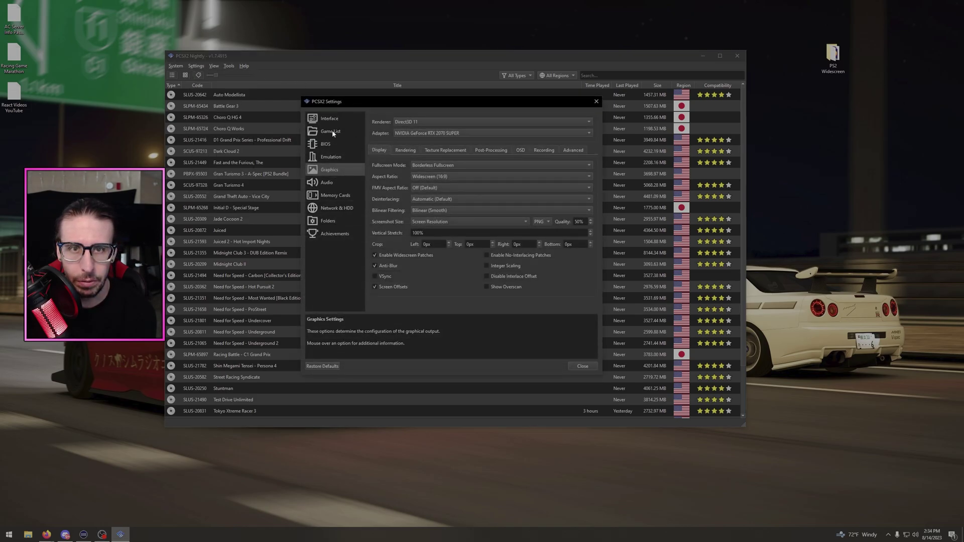
{"action": "left_click", "coordinate": [333, 160]}
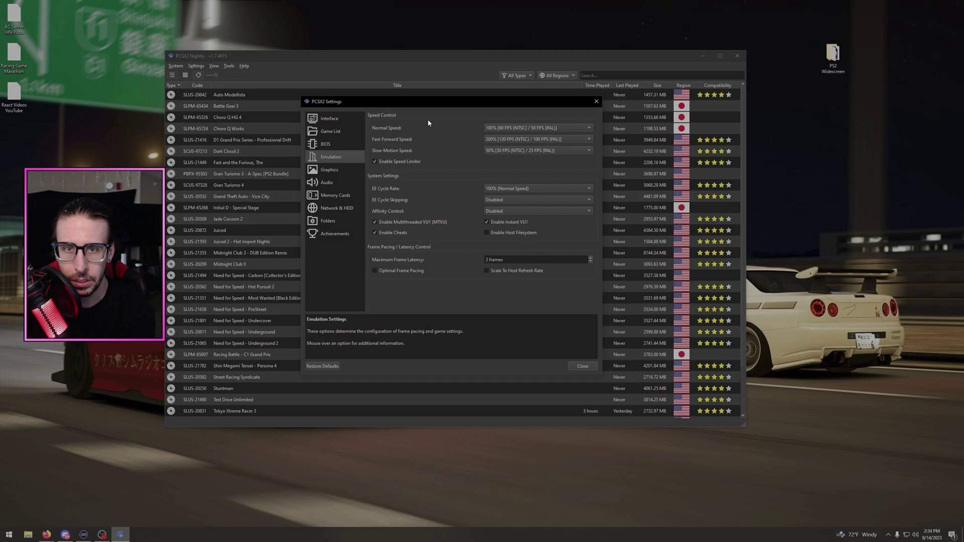
{"action": "left_click", "coordinate": [328, 171]}
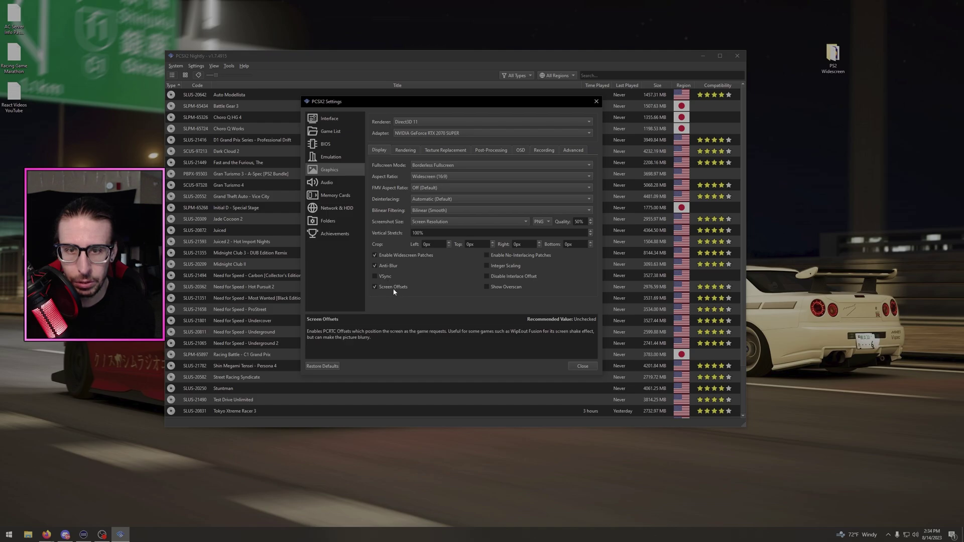
Review the Rendering, Texture Replacement, Post-Processing, OSD, Recording and Advanced graphics tabs, then close Settings
{"action": "left_click", "coordinate": [405, 150]}
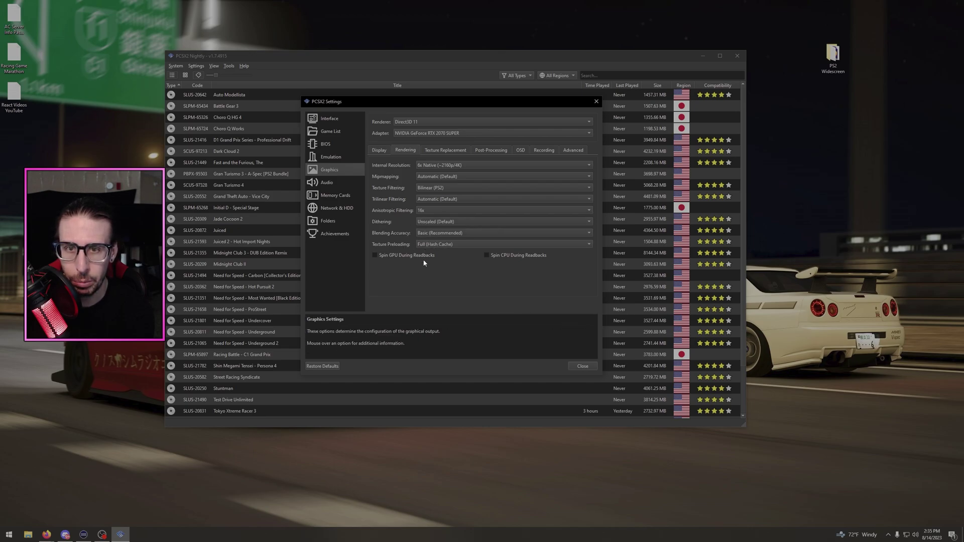
{"action": "left_click", "coordinate": [441, 151]}
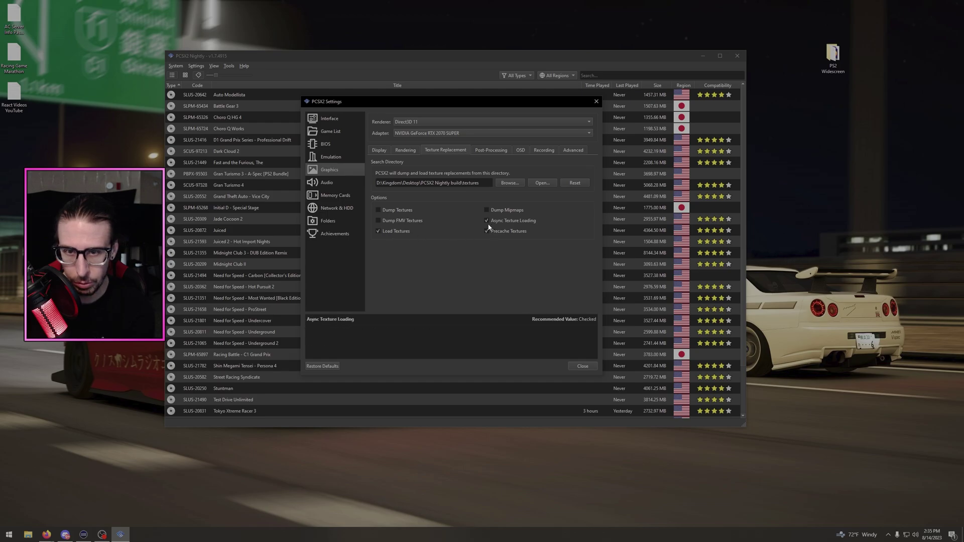
{"action": "left_click", "coordinate": [491, 152]}
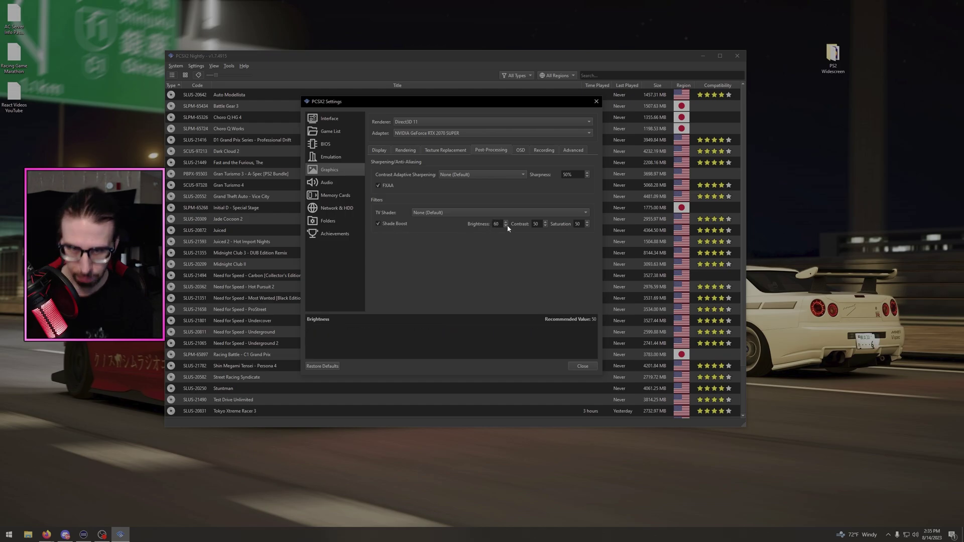
{"action": "left_click", "coordinate": [521, 150]}
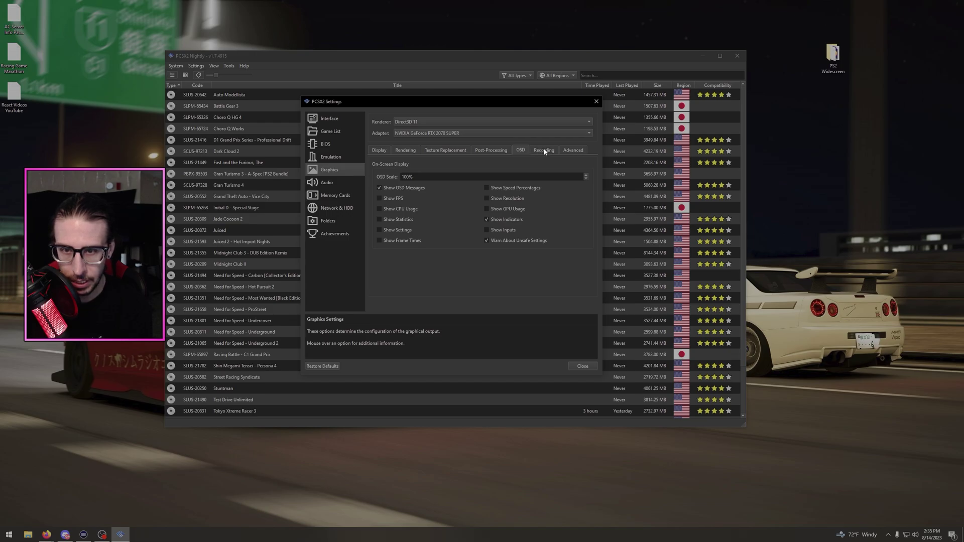
{"action": "left_click", "coordinate": [545, 151]}
{"action": "left_click", "coordinate": [577, 150]}
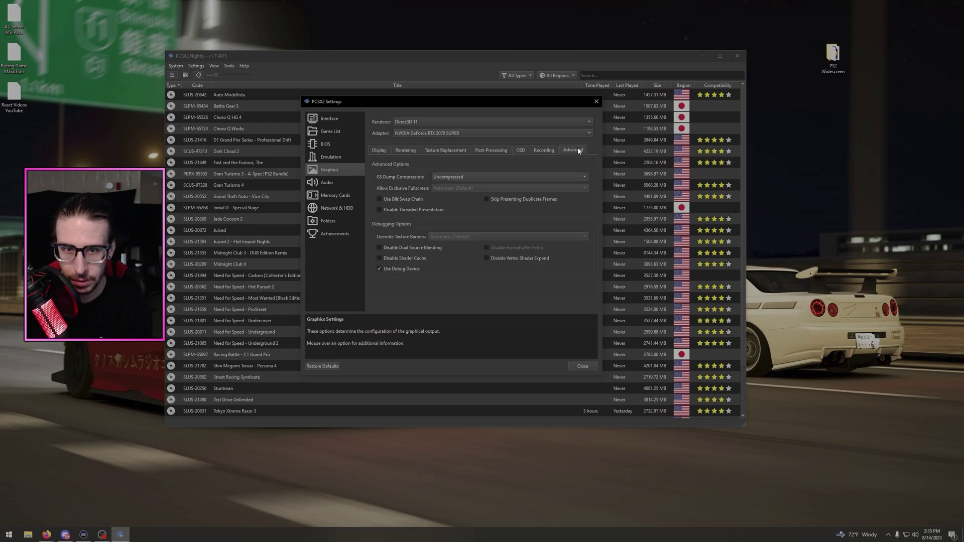
{"action": "left_click", "coordinate": [379, 151]}
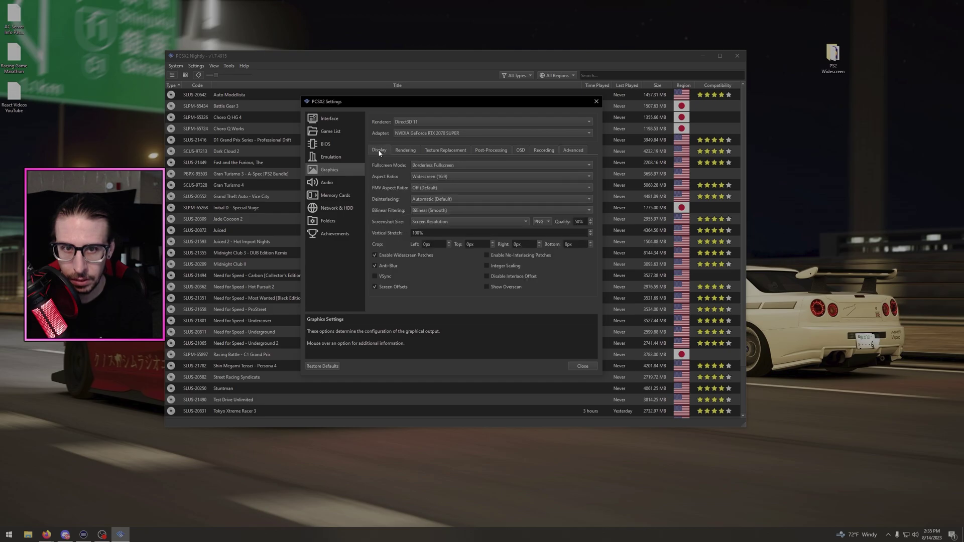
{"action": "left_click", "coordinate": [595, 104]}
{"action": "scroll", "coordinate": [314, 256], "scroll_direction": "down", "scroll_amount": 2}
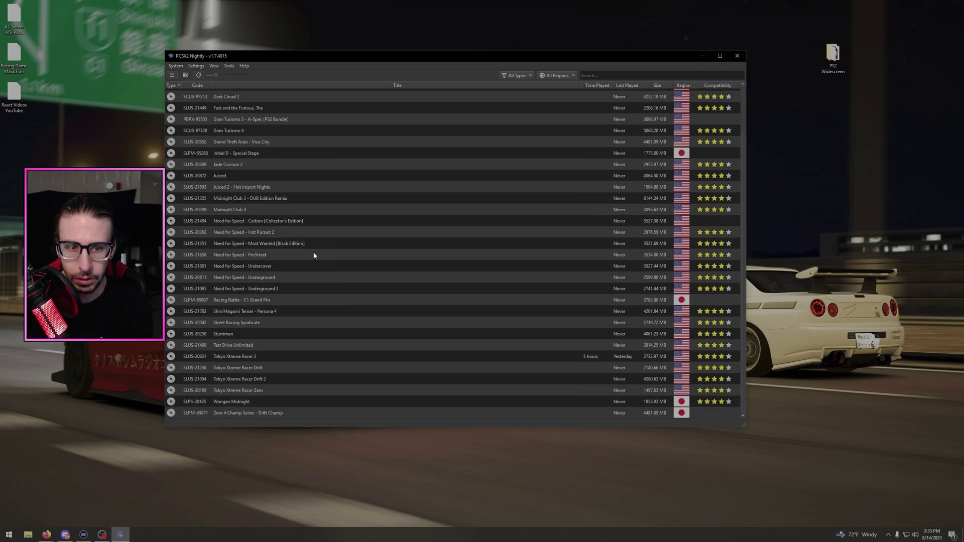
{"action": "left_click", "coordinate": [241, 356]}
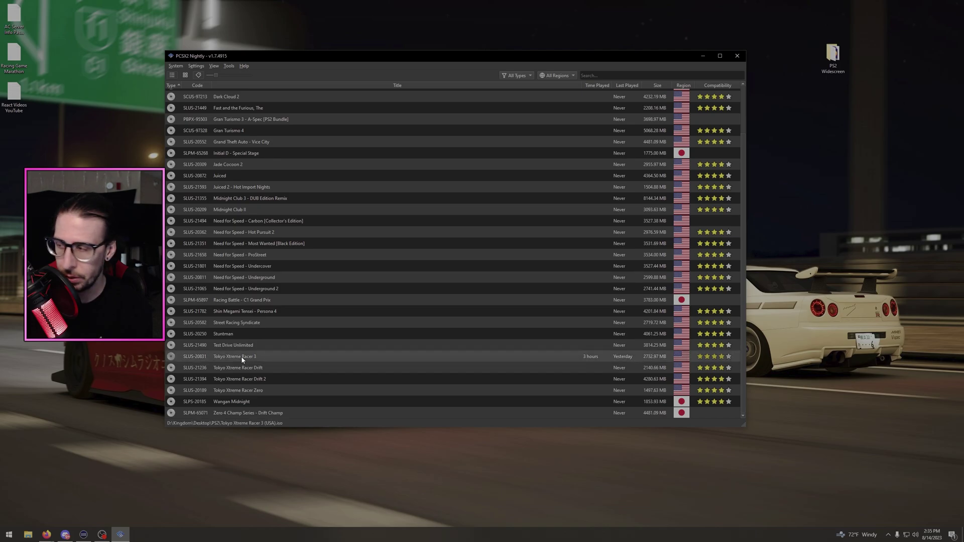
{"action": "right_click", "coordinate": [241, 357]}
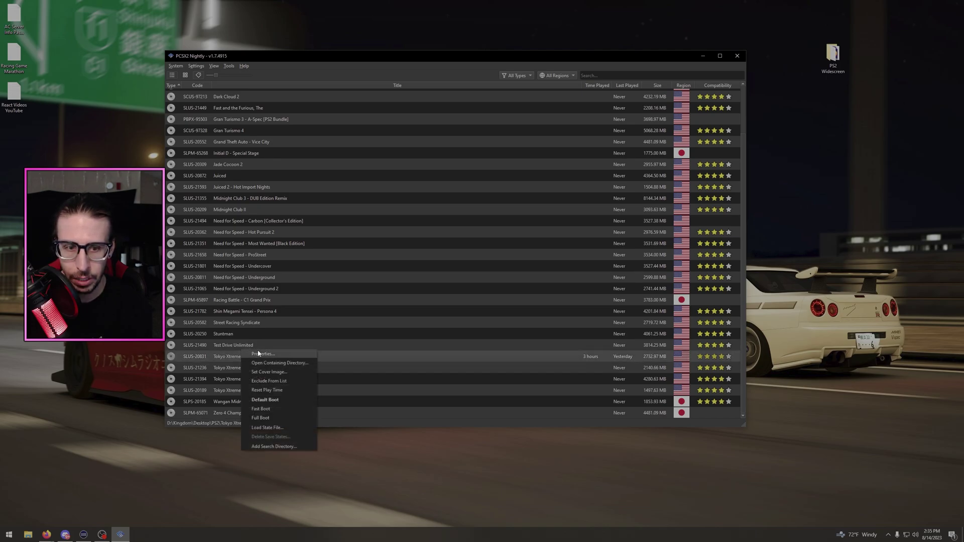
{"action": "left_click", "coordinate": [257, 355]}
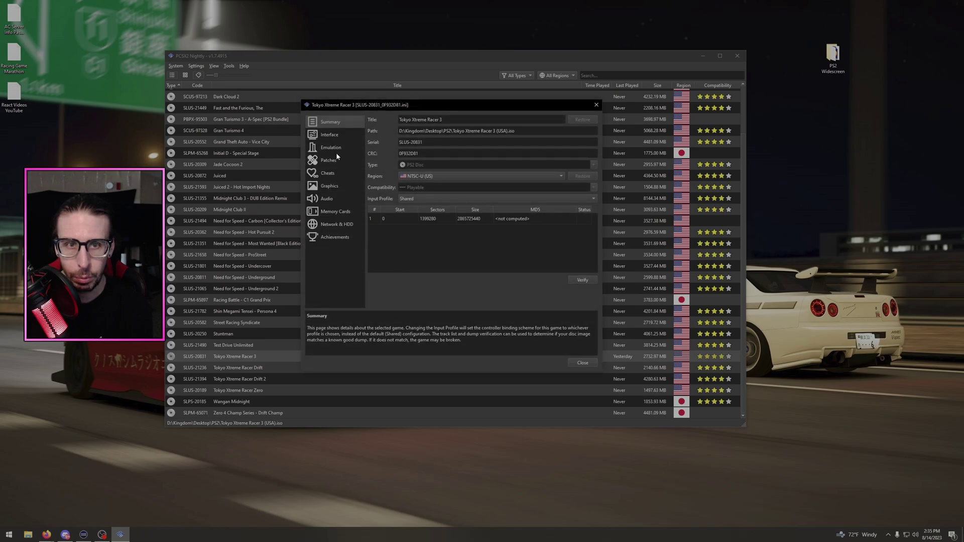
{"action": "left_click", "coordinate": [330, 146]}
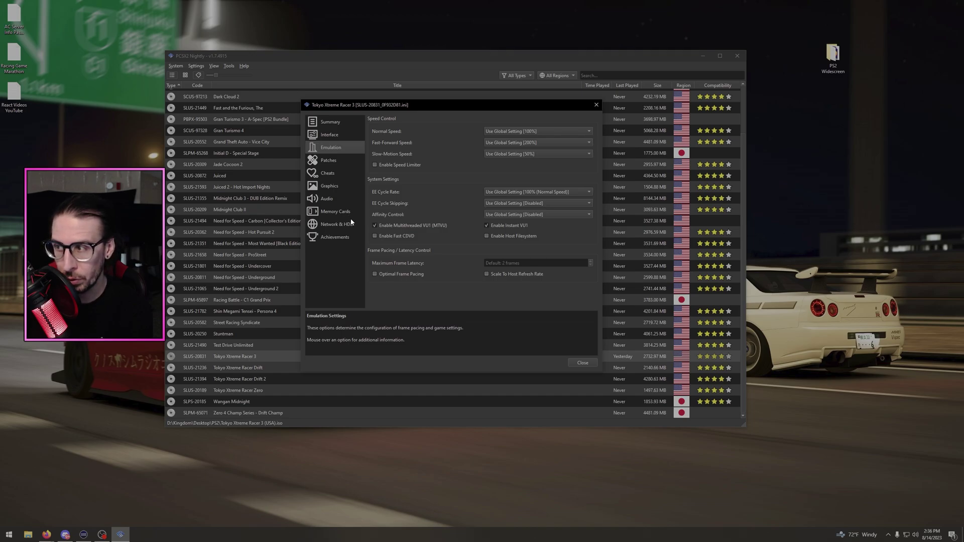
{"action": "left_click", "coordinate": [330, 187]}
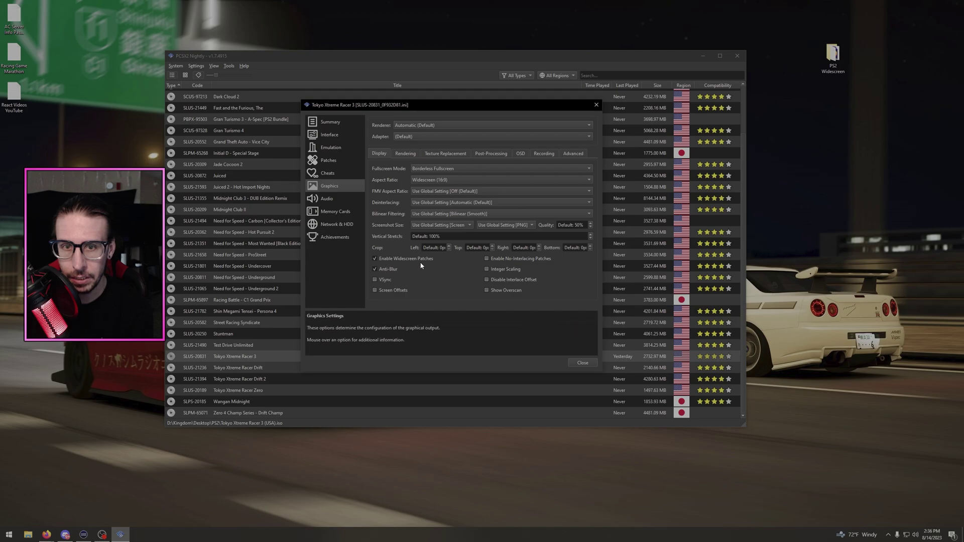
{"action": "left_click", "coordinate": [404, 153]}
{"action": "left_click", "coordinate": [434, 153]}
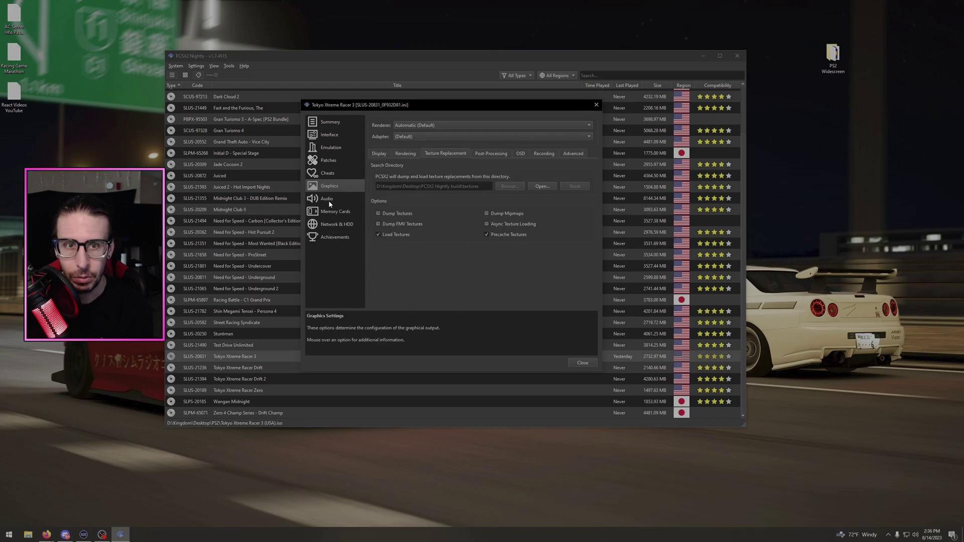
{"action": "left_click", "coordinate": [333, 213]}
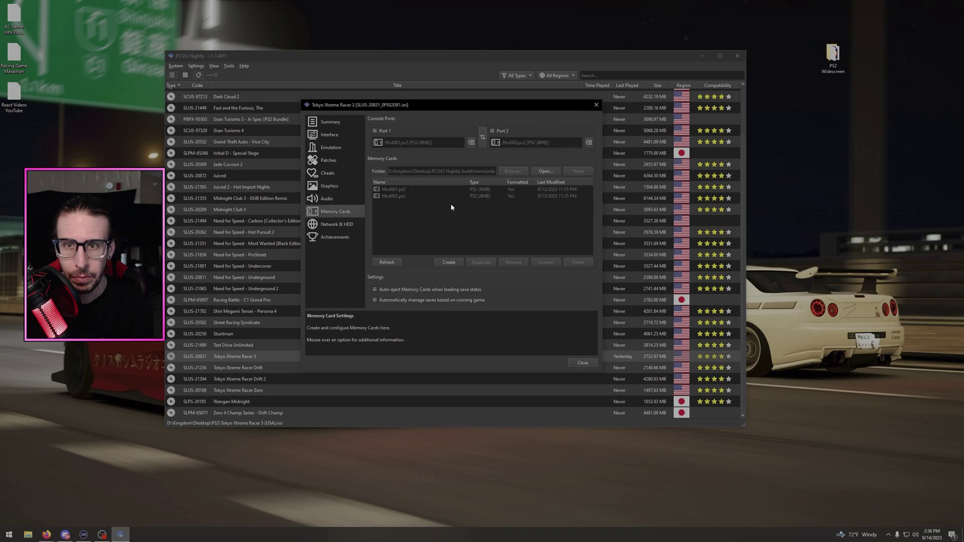
{"action": "left_click", "coordinate": [595, 106]}
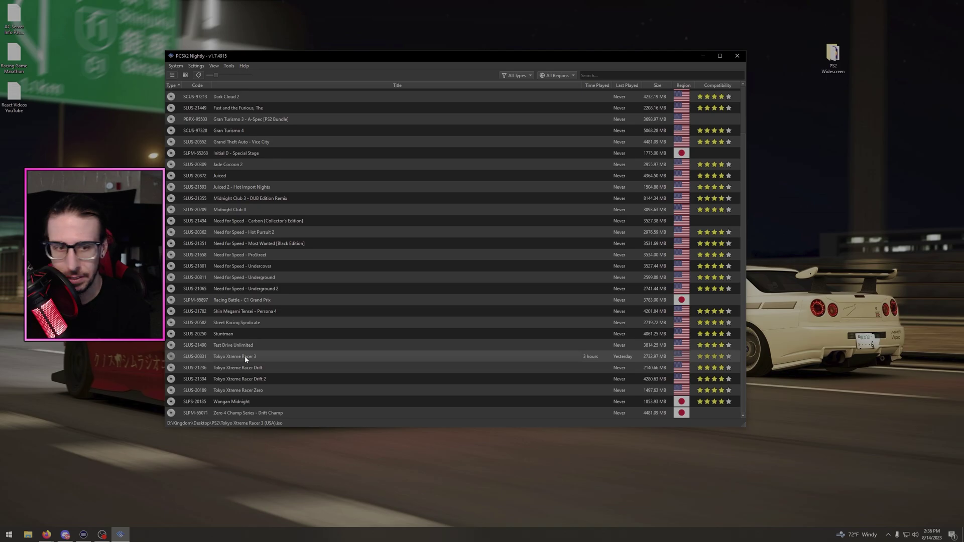
Boot Tokyo Xtreme Racer 3 from the PCSX2 game list
{"action": "double_click", "coordinate": [245, 357]}
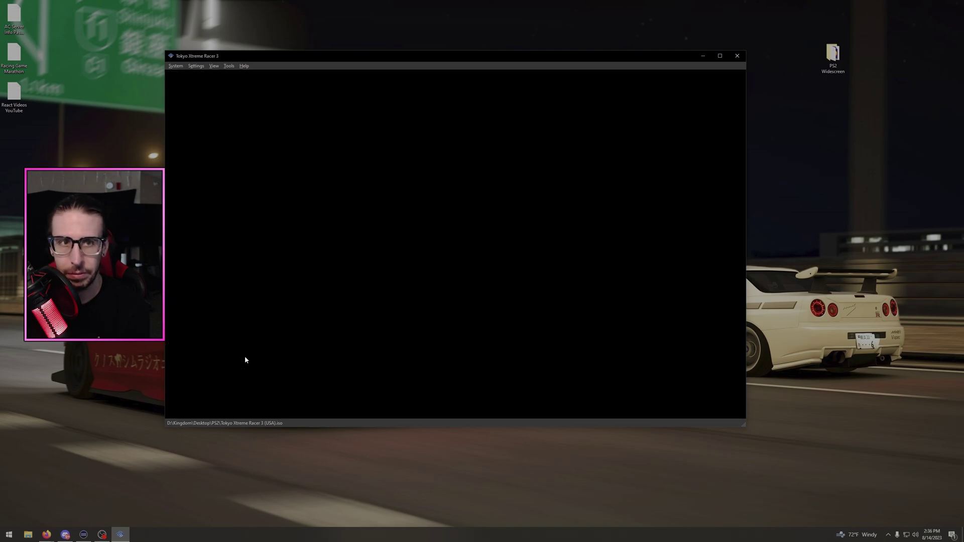